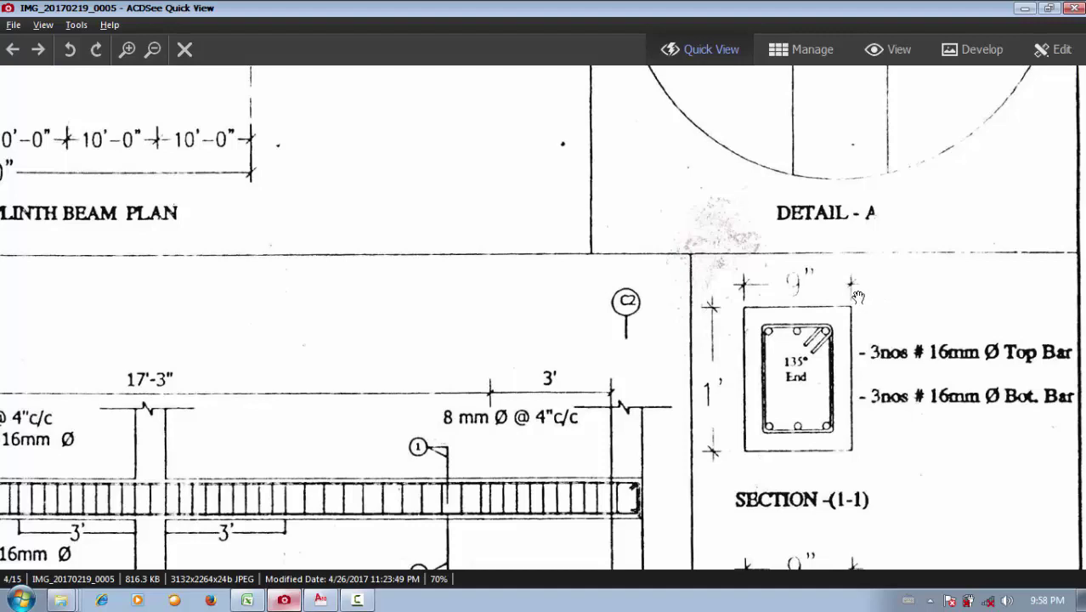
Go forward to drawing sheet IMG_20170219_0007 and enlarge it to examine Section A-A and its material notes
left_click(39, 50)
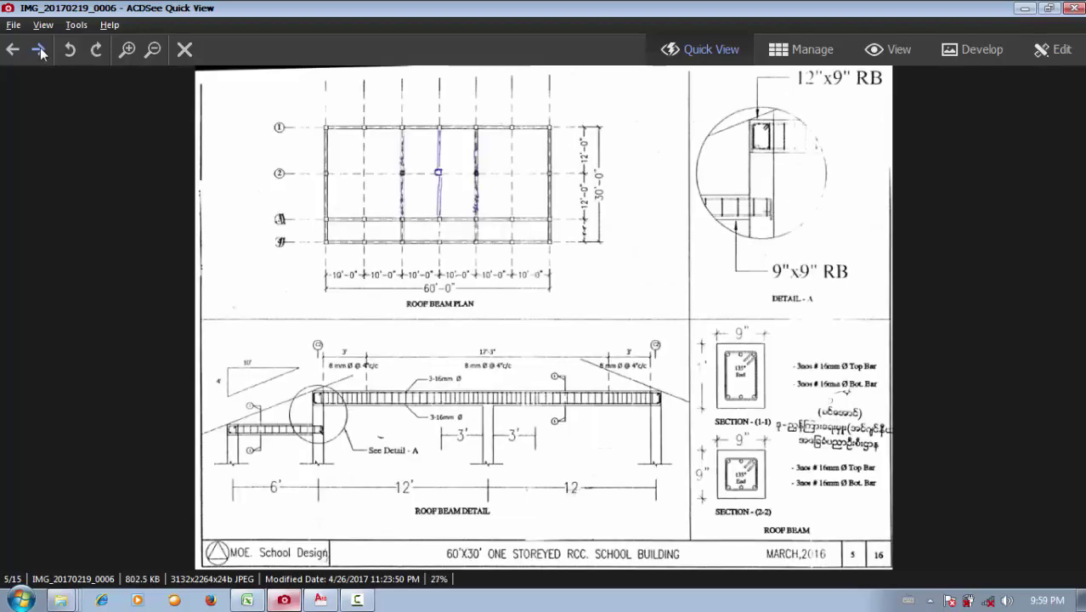
left_click(39, 50)
left_click(126, 49)
left_click(127, 50)
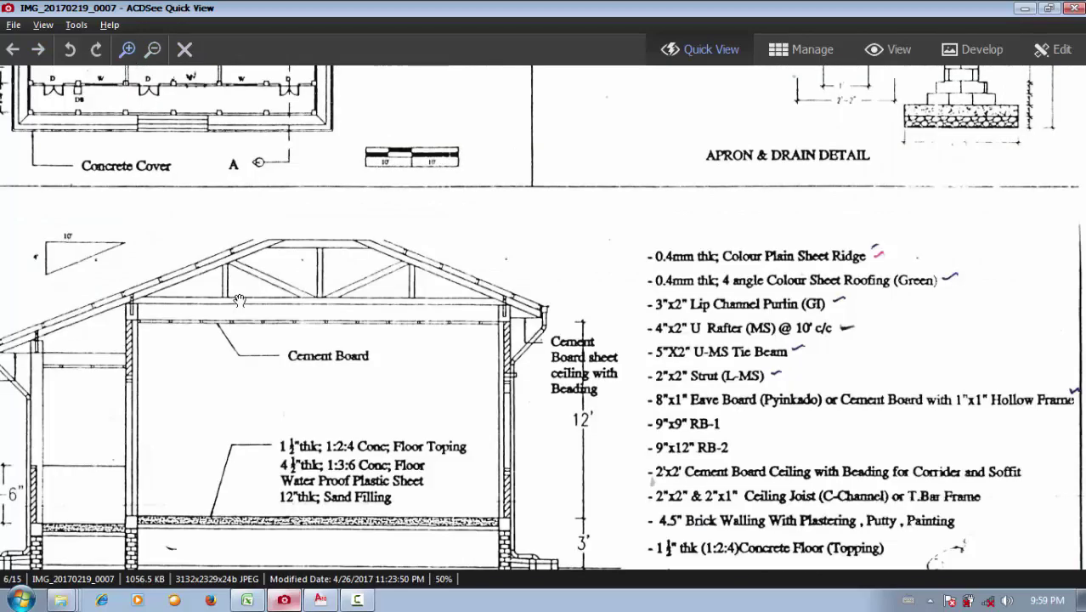
Switch to the Excel workbook and add item 8, "Earth Filling Work", in row 65 below the plastering items
left_click(246, 600)
scroll(171, 445, "down", 1)
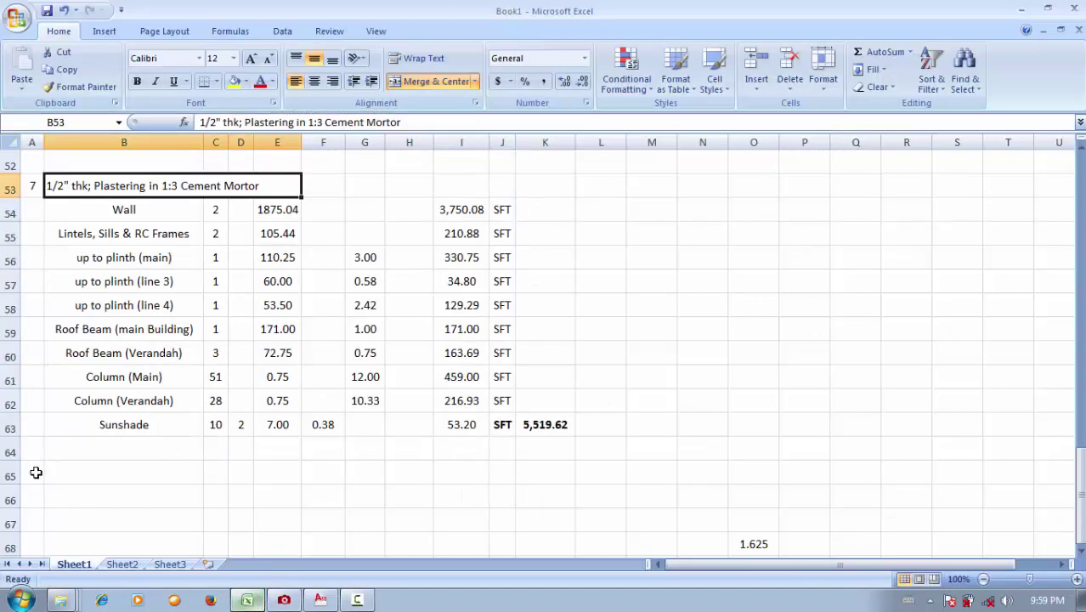
left_click(34, 470)
key("Right")
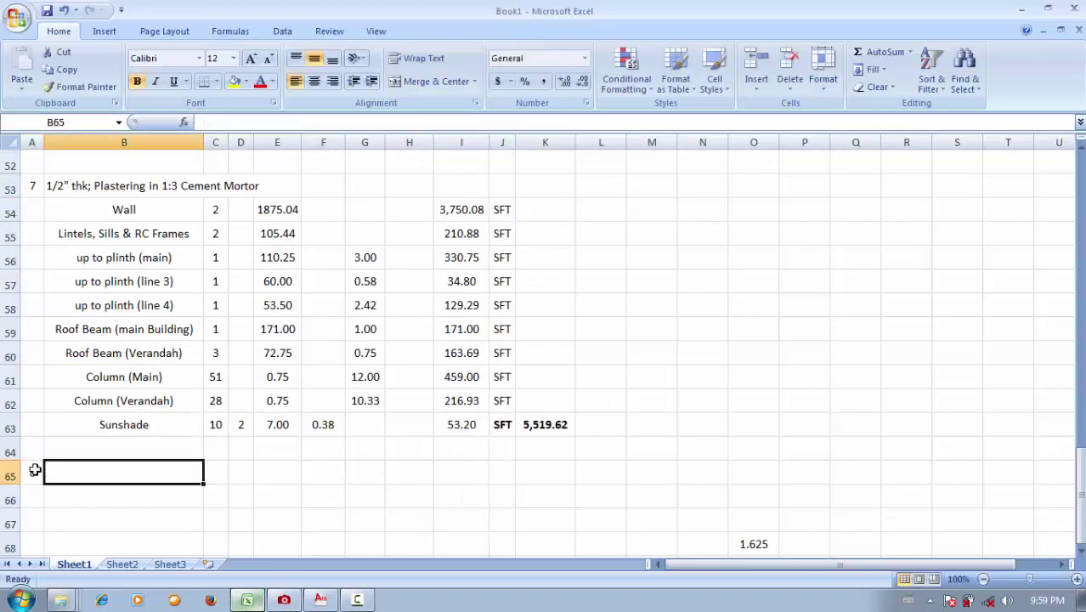
type("Ea")
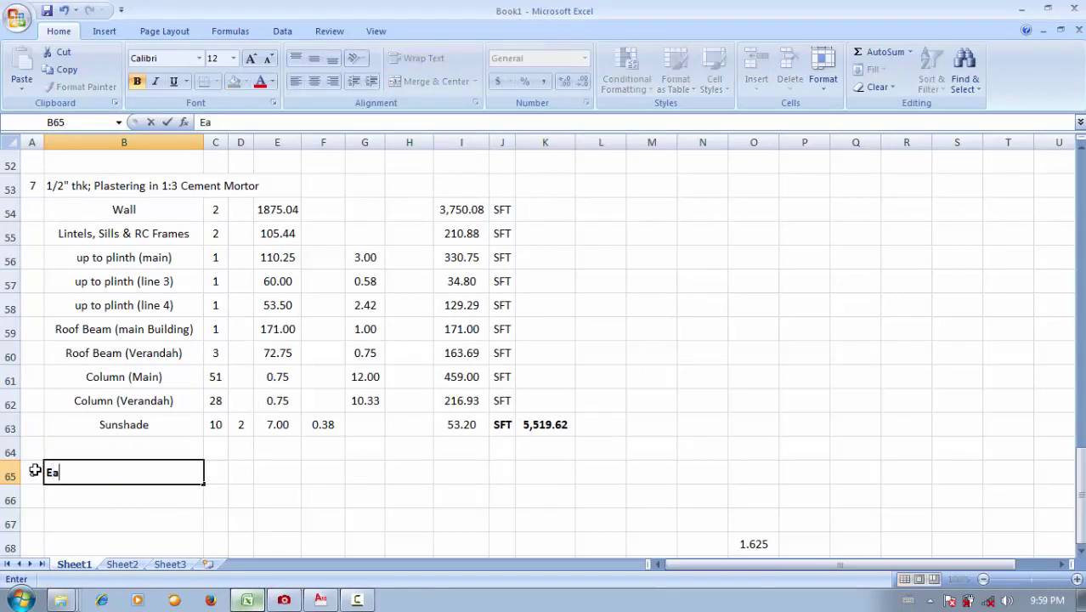
type("rth Filling B")
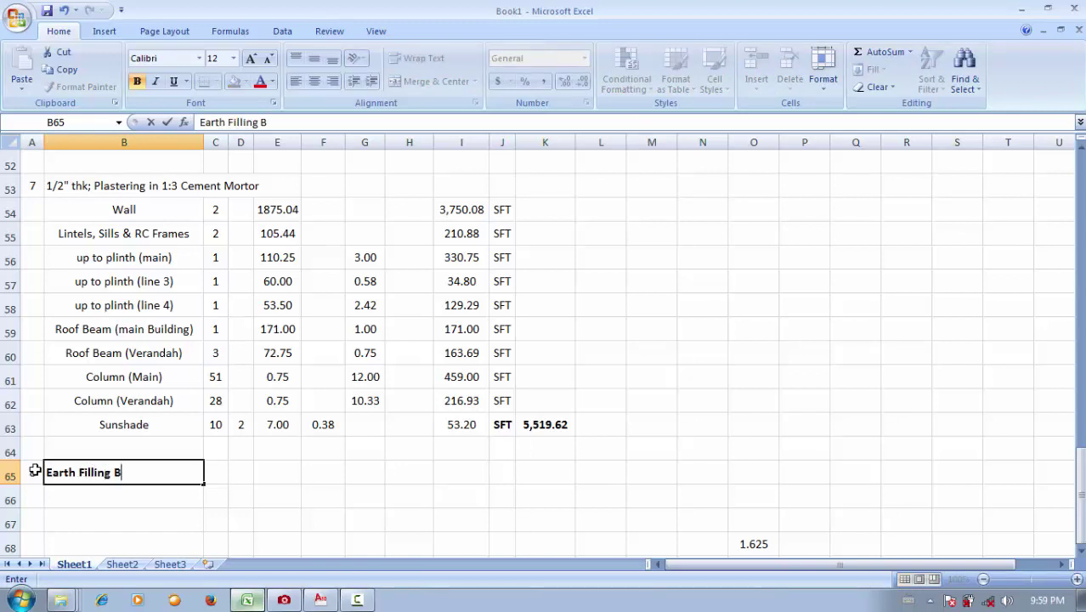
key("Return")
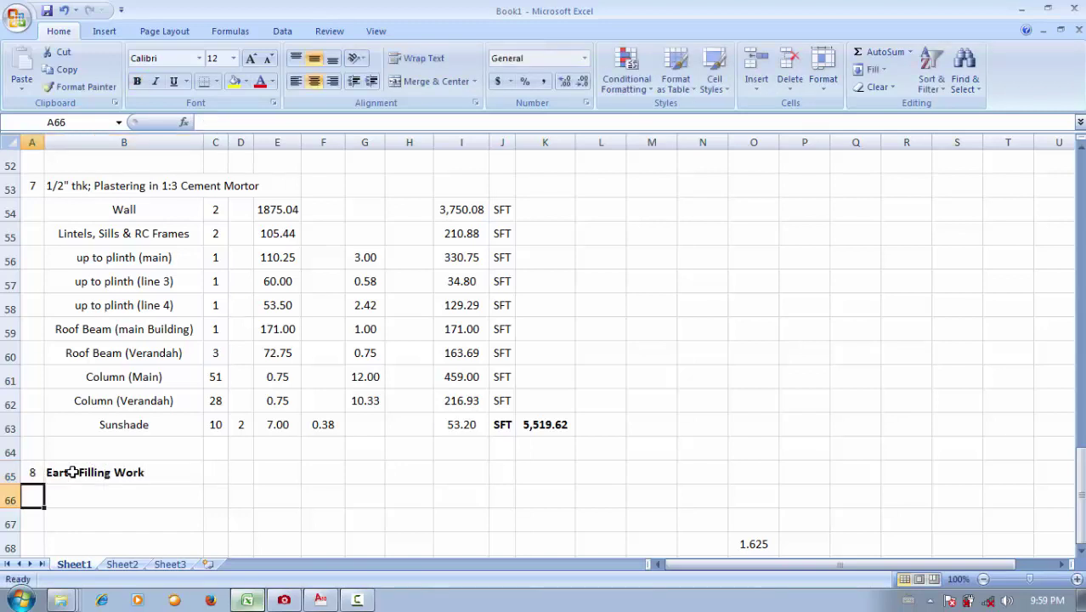
Make the item 7 plastering heading in B53 bold, keeping the Earth Filling Work heading in B65 bold too
left_click(74, 470)
left_click(136, 82)
left_click(136, 82)
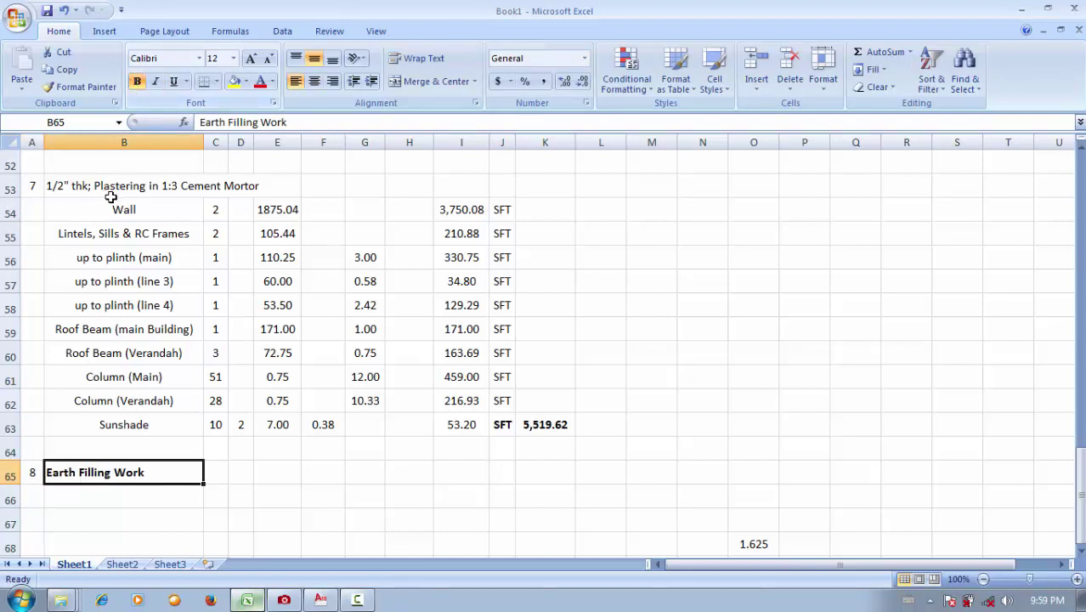
left_click(111, 185)
left_click(137, 82)
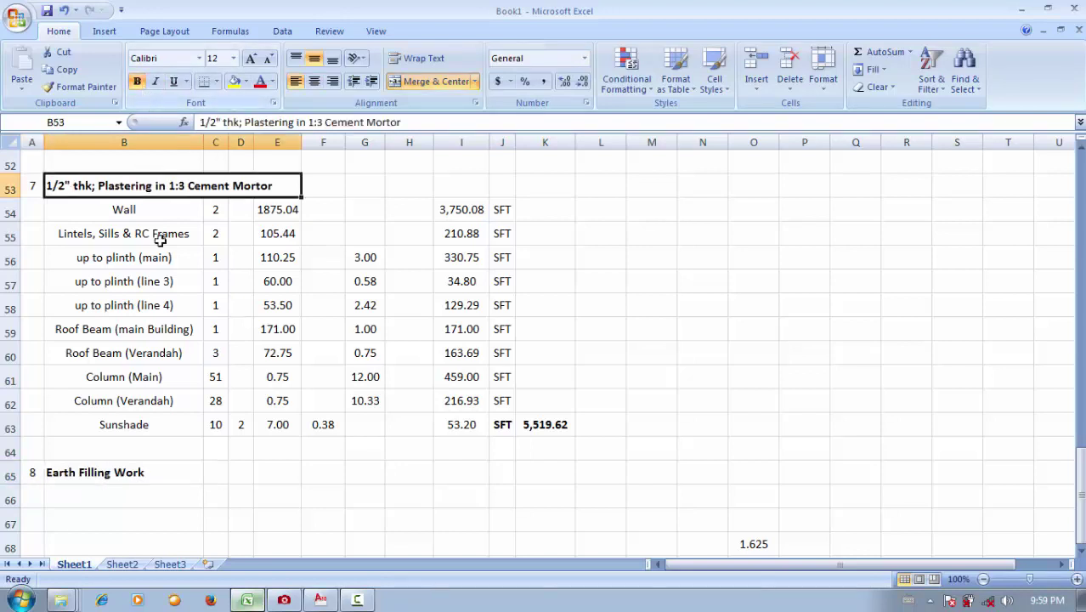
left_click(149, 473)
key("Return")
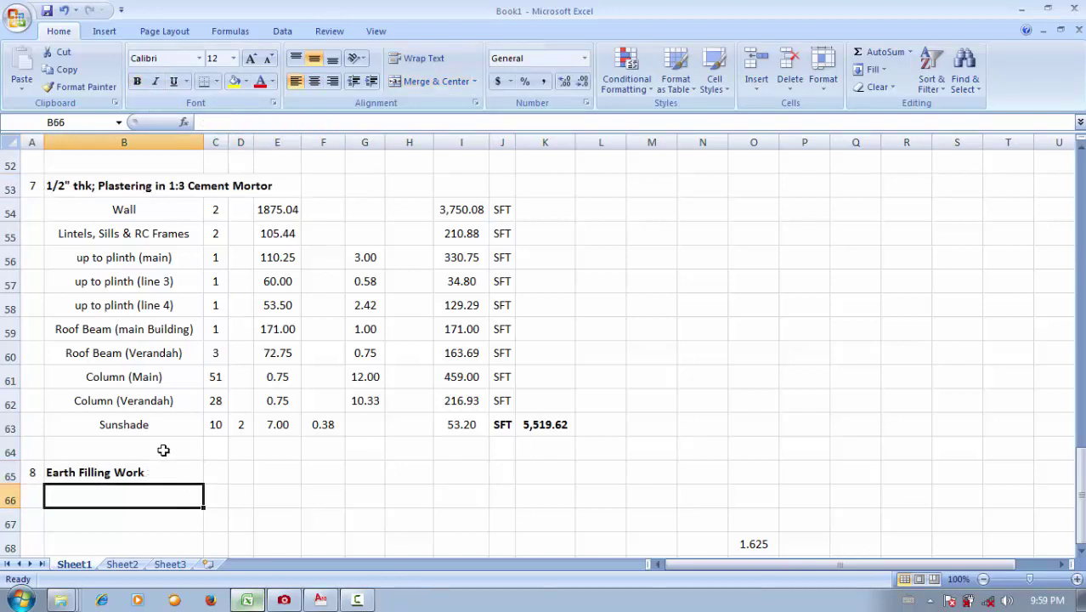
Switch to ACDSee and examine the grid and bay dimensions of the retaining wall and plinth beam plan on sheet IMG_20170219_0005
left_click(284, 600)
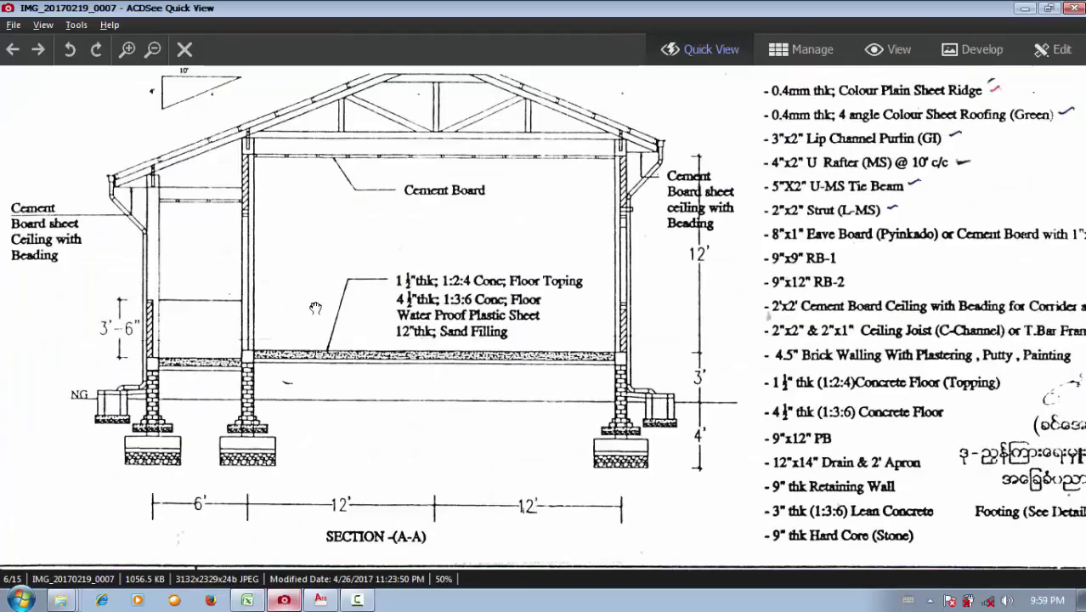
scroll(297, 187, "up", 4)
left_click(10, 52)
left_click(8, 55)
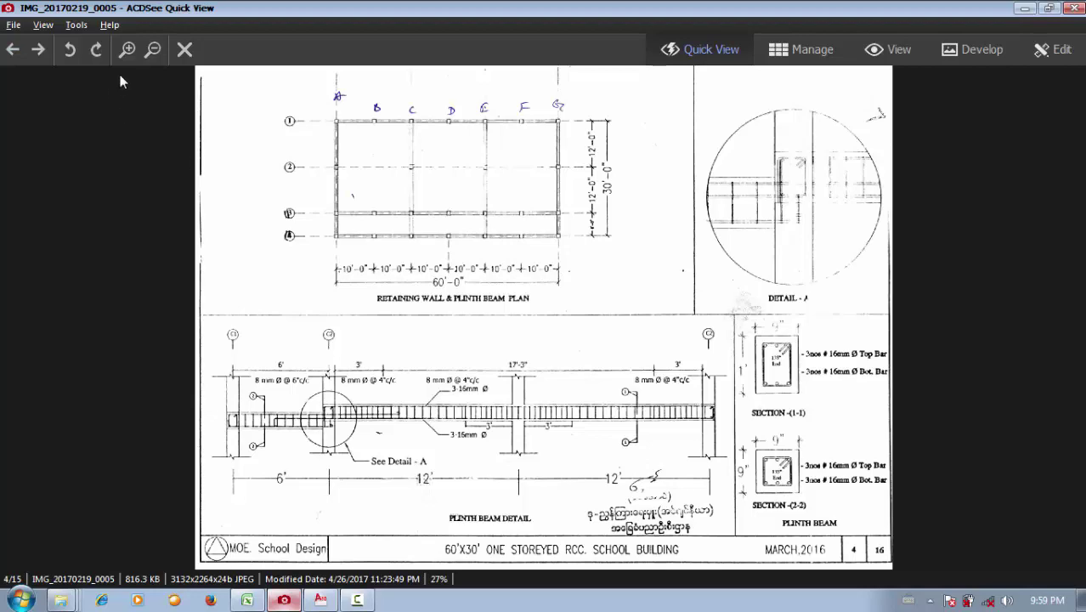
left_click(127, 49)
scroll(338, 286, "up", 4)
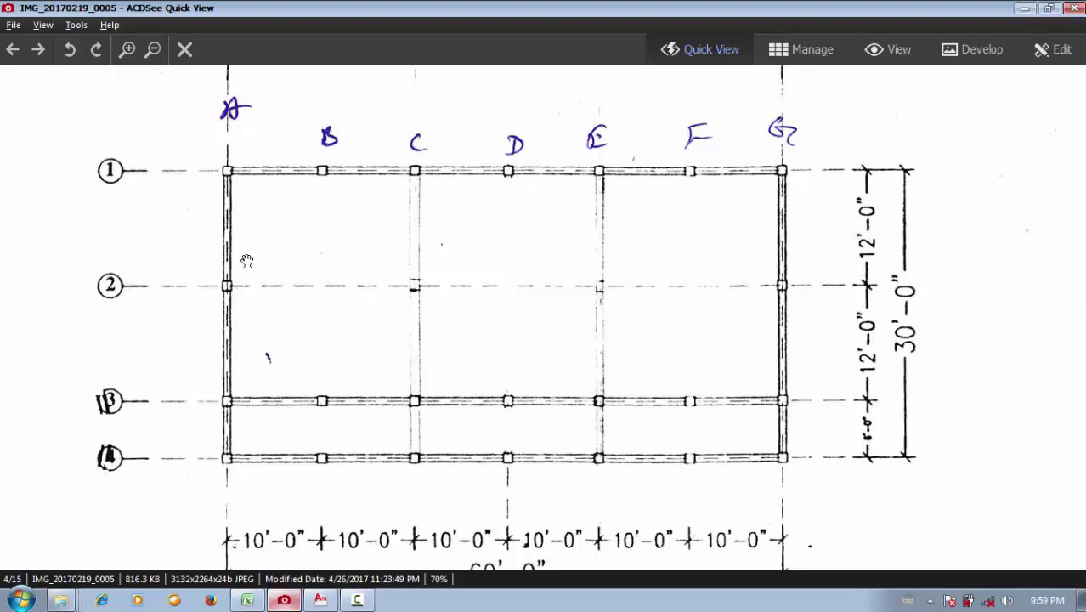
scroll(351, 370, "down", 3)
scroll(327, 505, "up", 3)
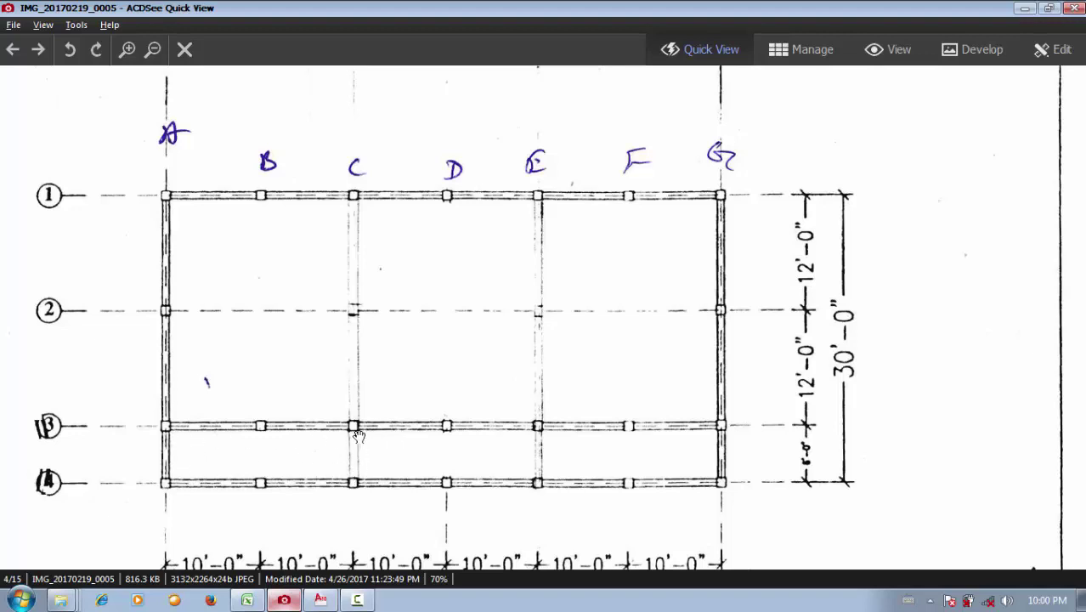
In the Excel workbook, enter "Main Building" in B66 under Earth Filling Work with a quantity of 3 in C66
left_click(246, 600)
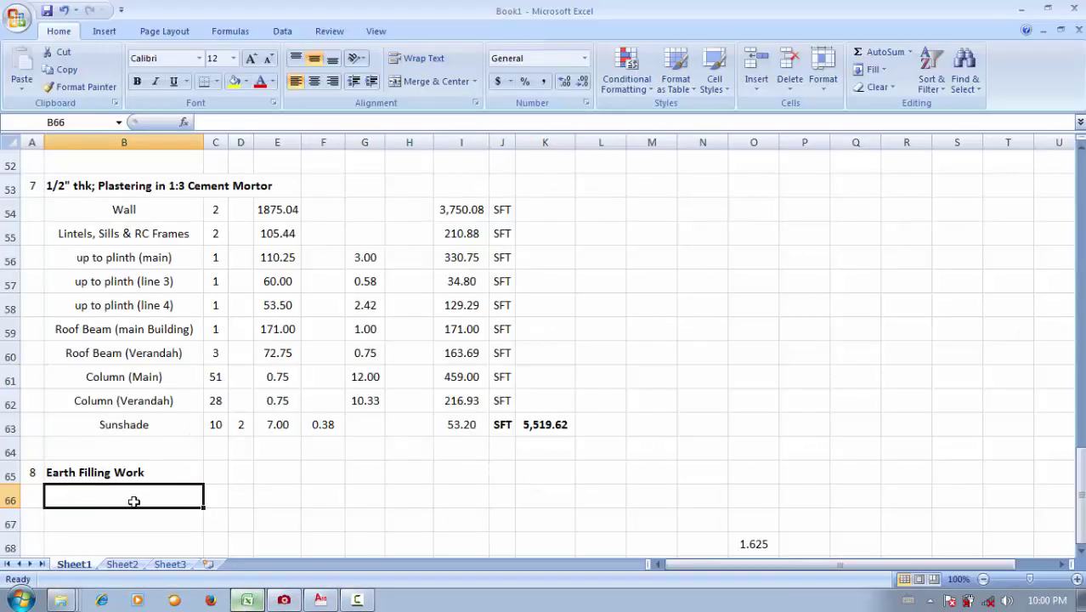
type("Main Building")
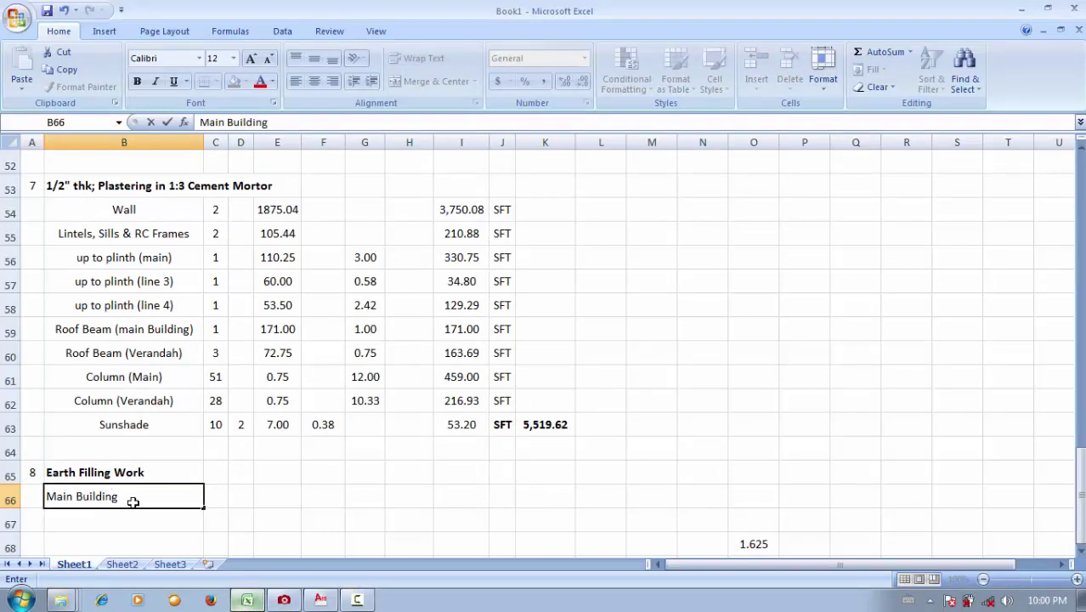
key("Tab")
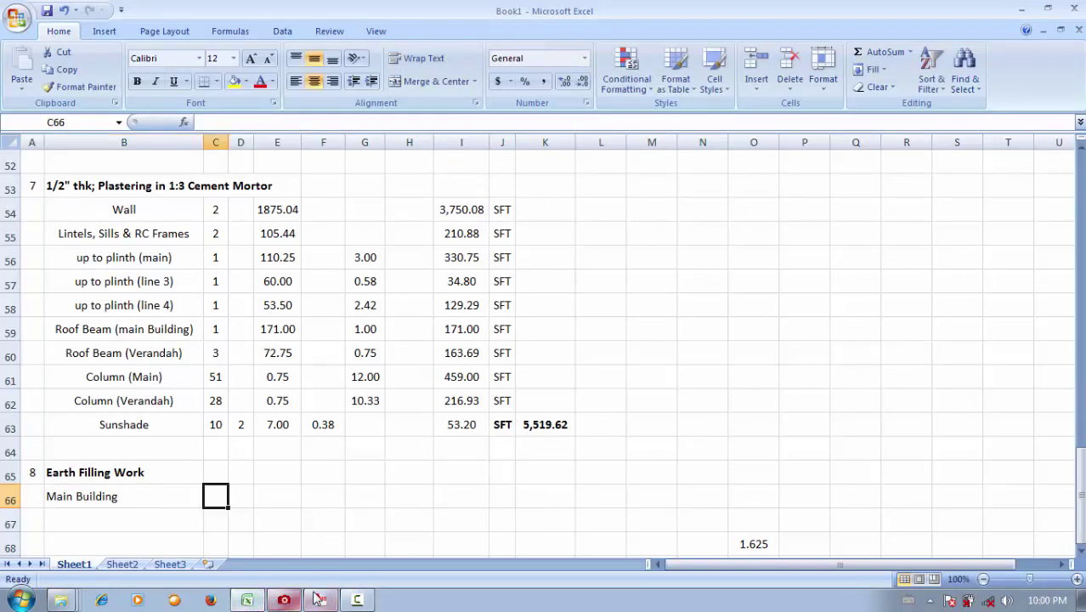
left_click(285, 600)
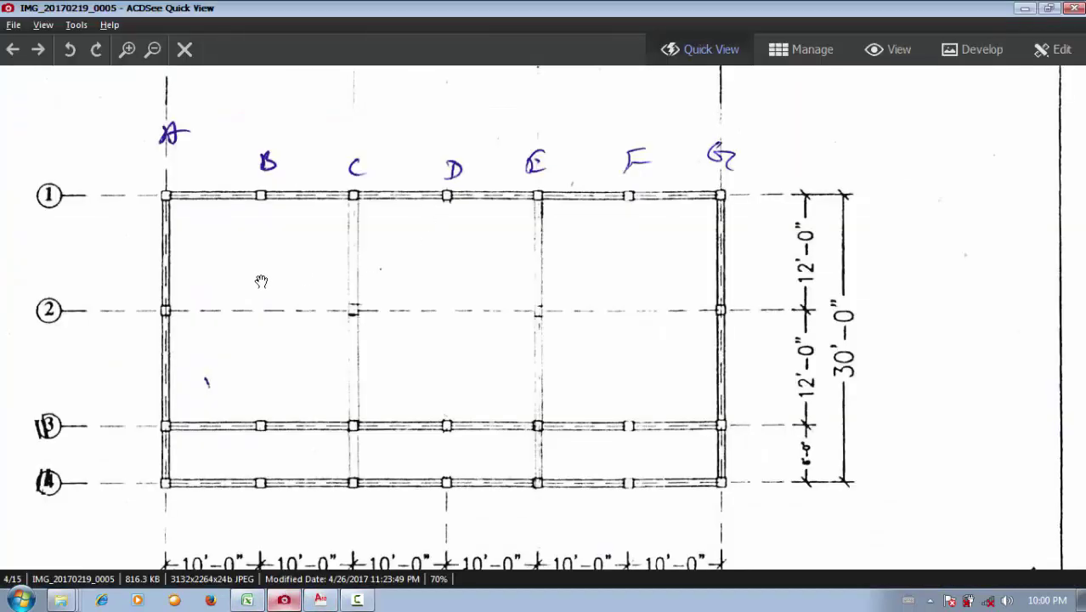
left_click(247, 600)
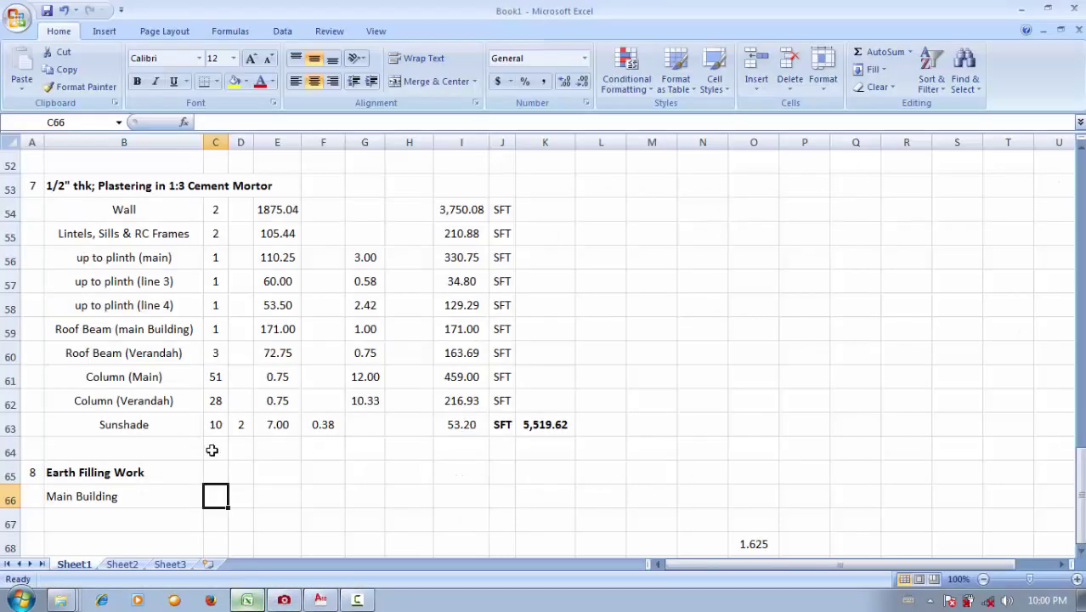
type("3")
key("Tab")
key("Tab")
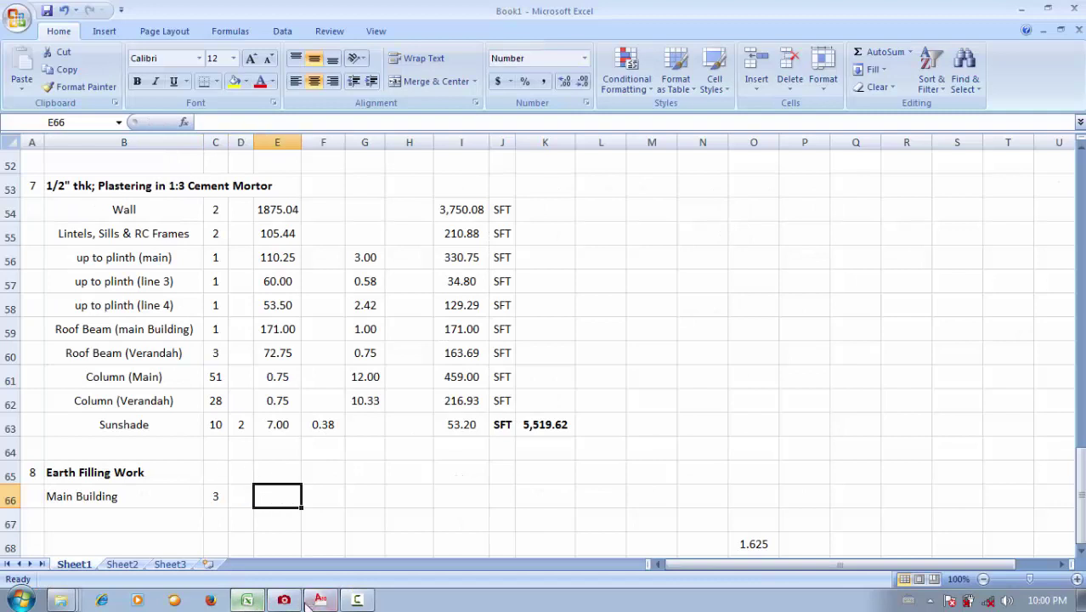
Check the bay length on the plinth beam plan in ACDSee and enter =20-.75 as the Main Building length in E66
key("alt+Tab")
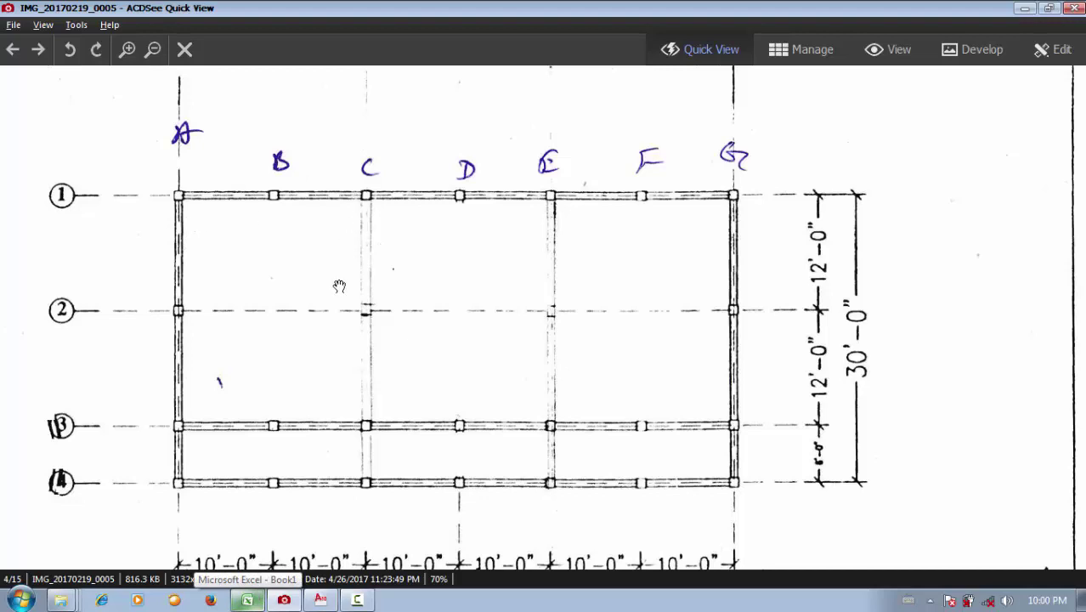
left_click(248, 601)
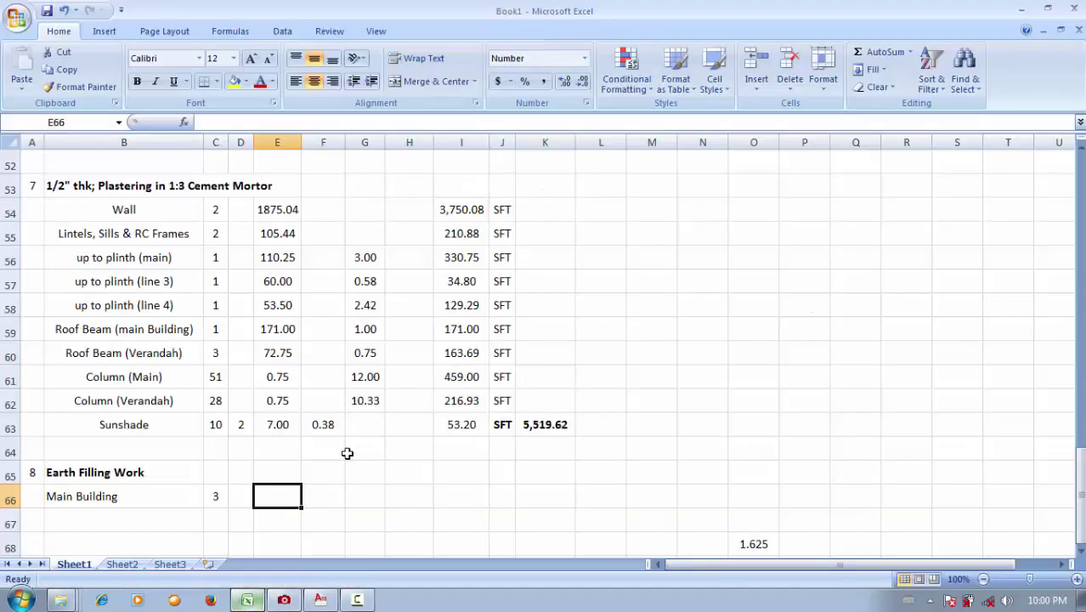
type("=")
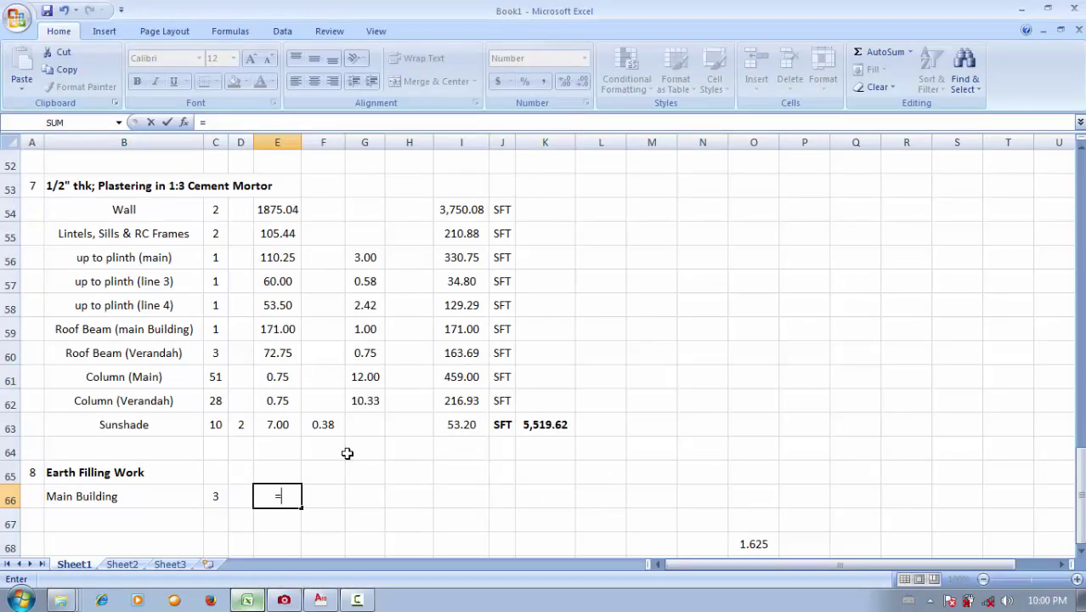
type("20-.75")
key("Return")
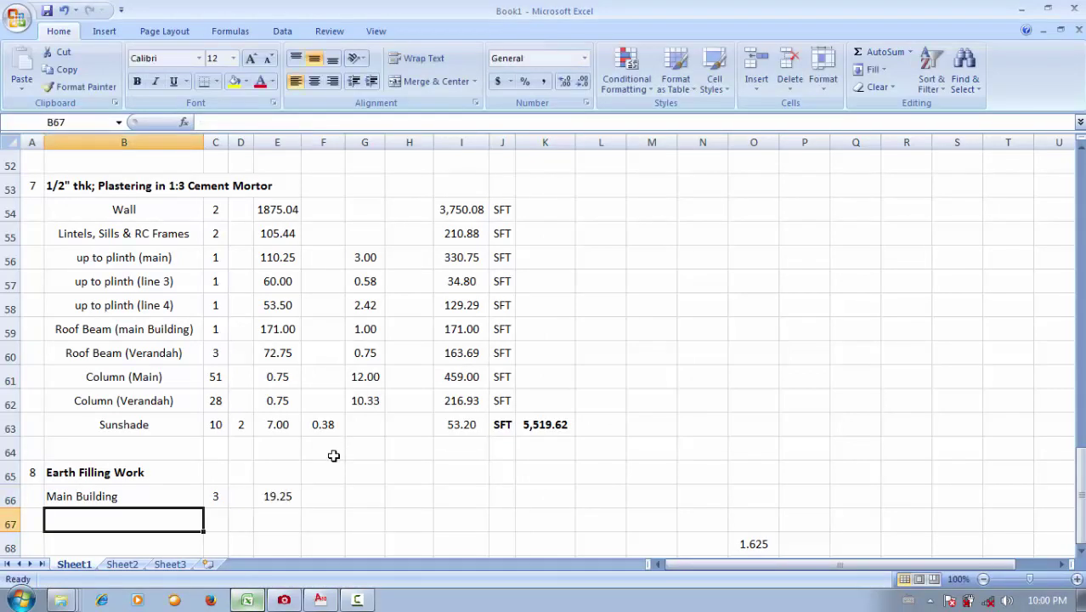
Check the building's span on the plinth beam plan and enter =24-.75 as the Main Building width in F66
left_click(330, 500)
left_click(357, 492)
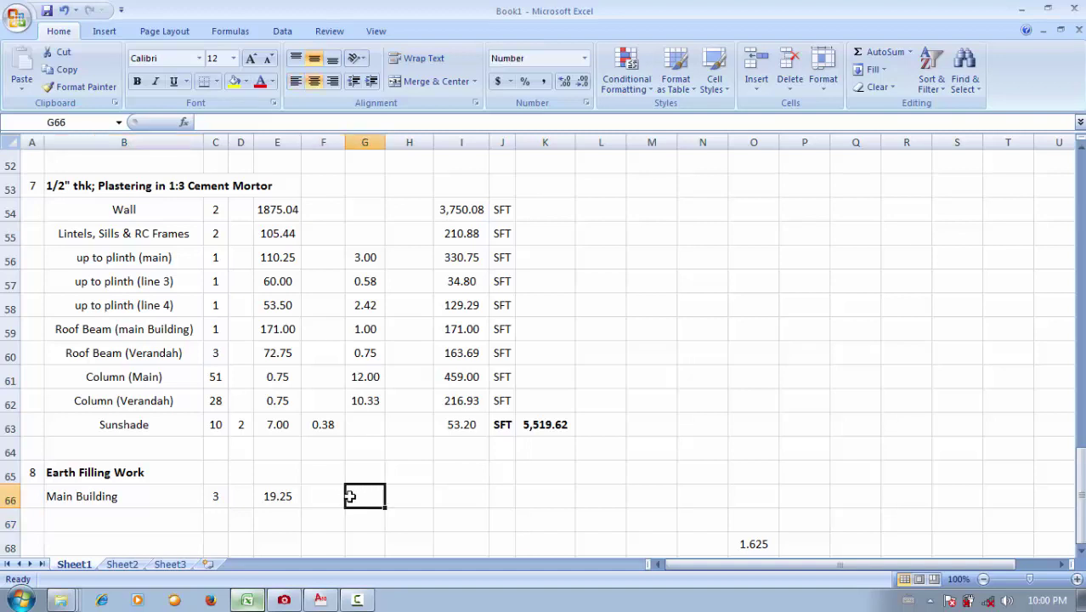
left_click(326, 496)
left_click(160, 467)
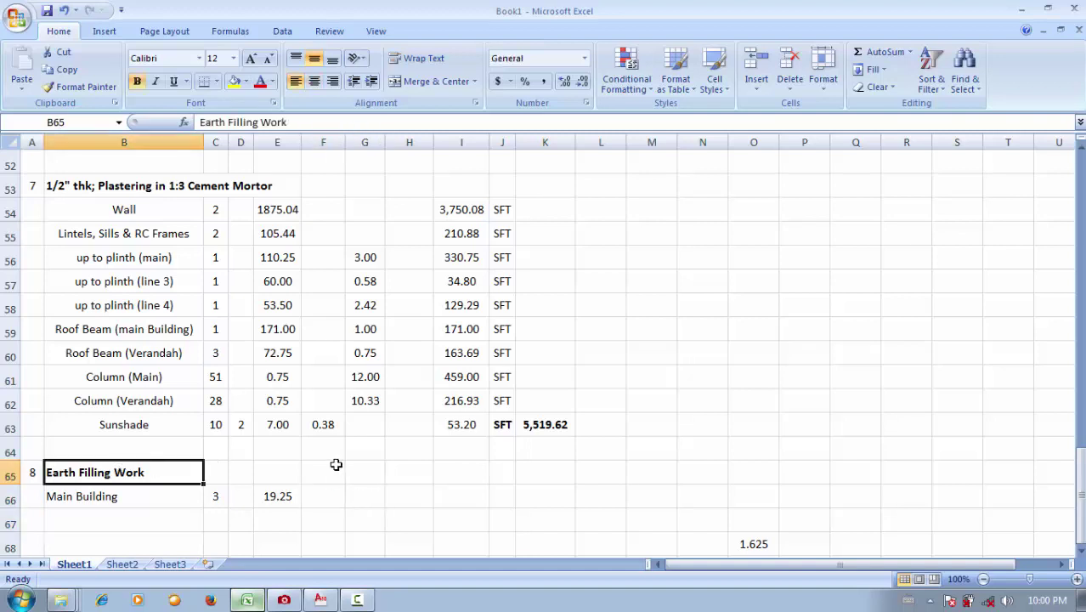
left_click(327, 493)
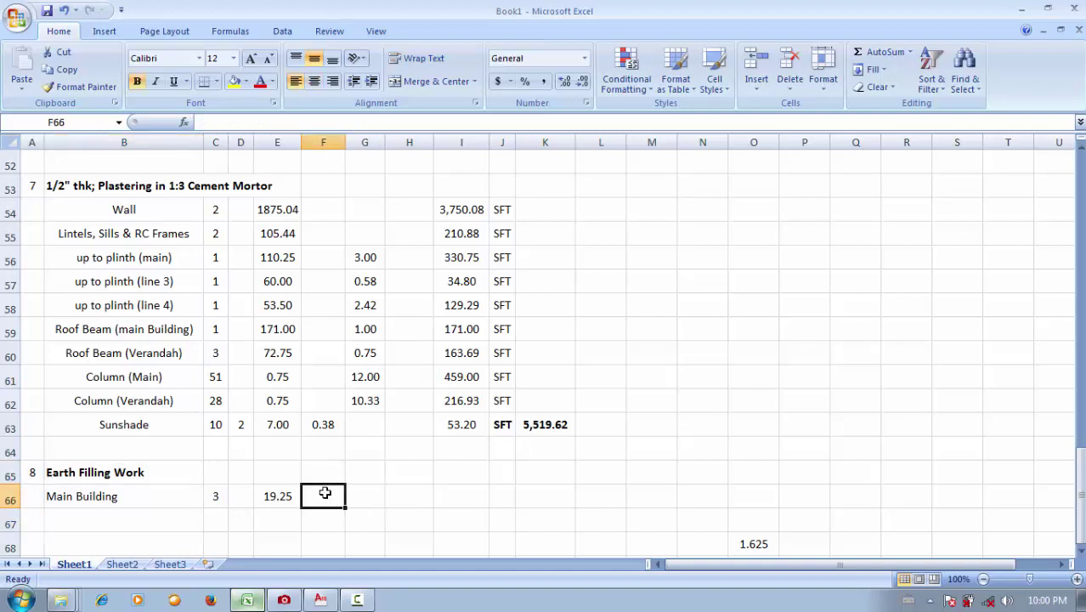
left_click(277, 503)
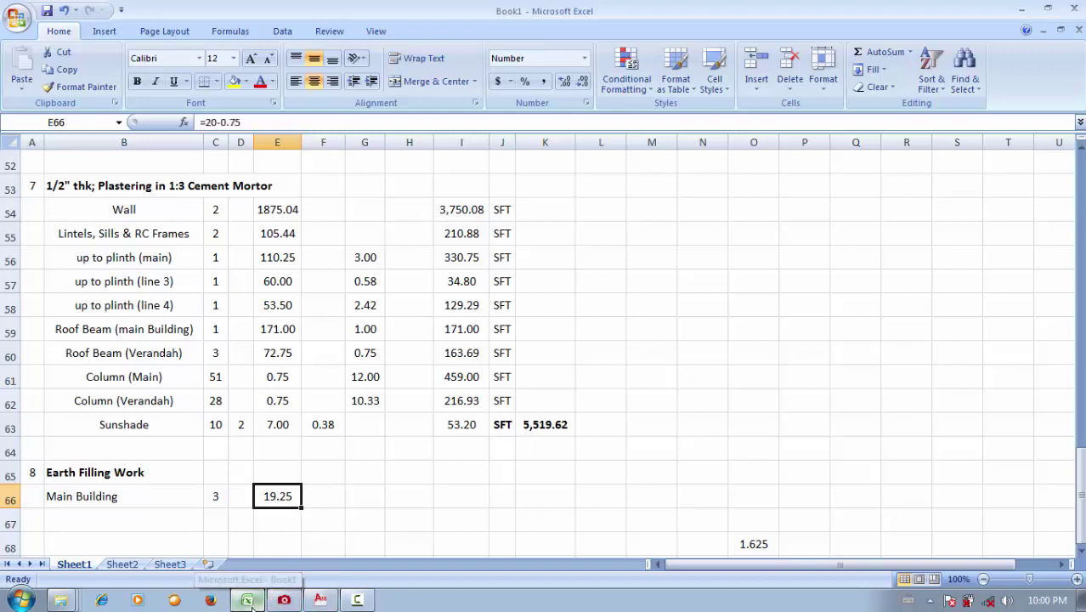
left_click(283, 600)
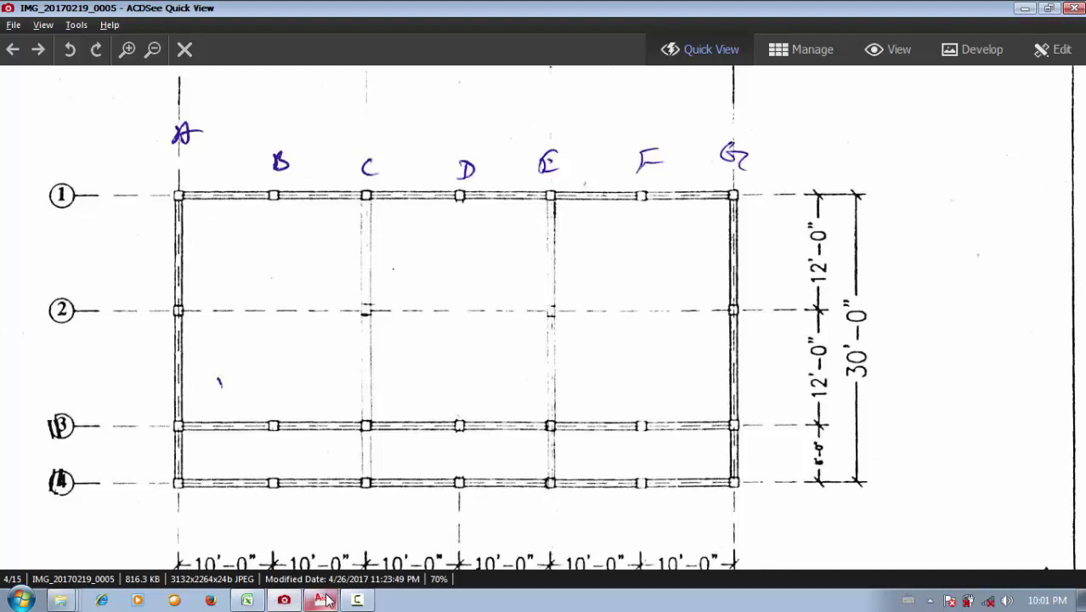
left_click(247, 600)
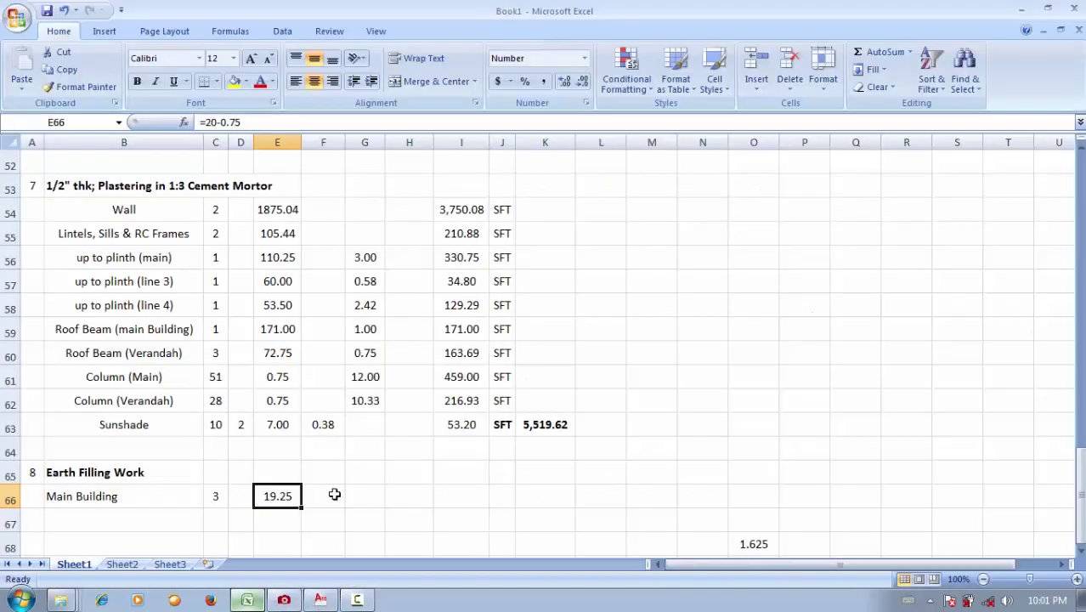
type("=24-.75")
key("Tab")
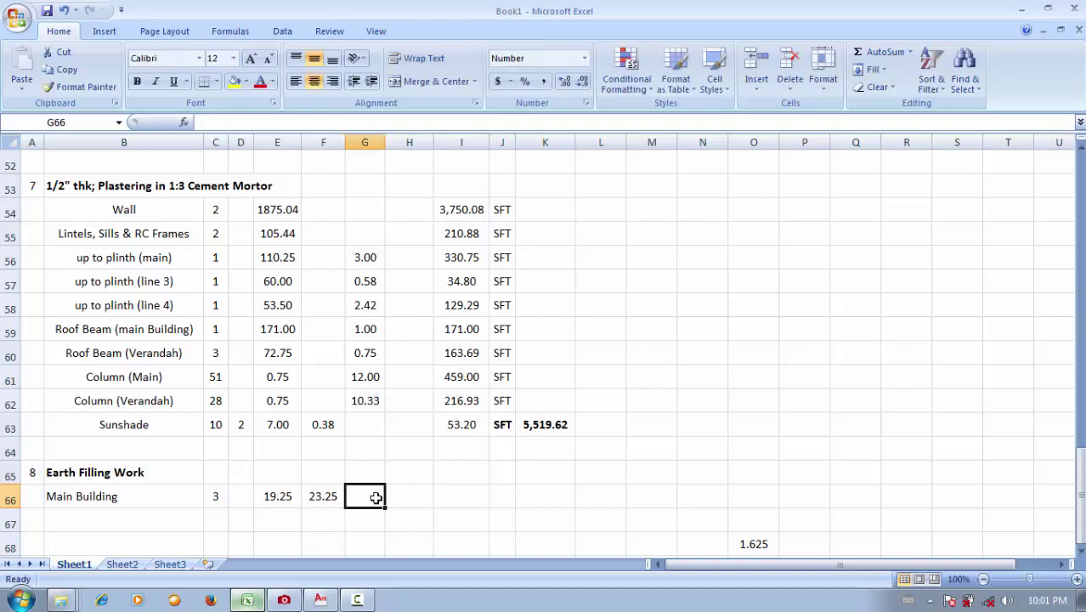
Switch to ACDSee and examine the plinth beam detail, then the retaining wall detail and footing section on sheet IMG_20170219_0004
left_click(284, 600)
left_click_drag(504, 368, 460, 133)
left_click_drag(476, 510, 442, 162)
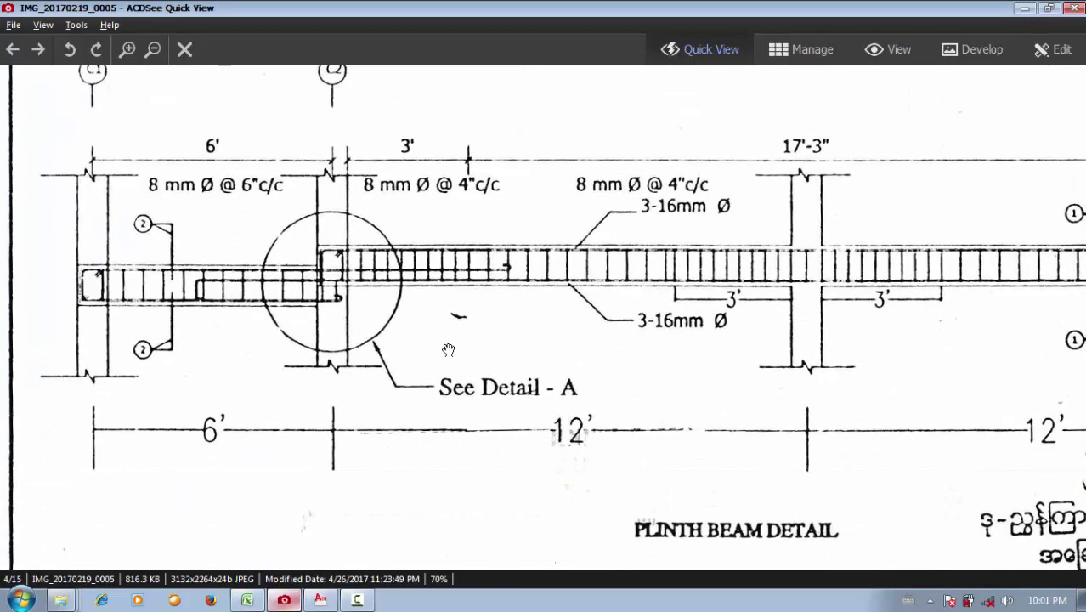
left_click(11, 51)
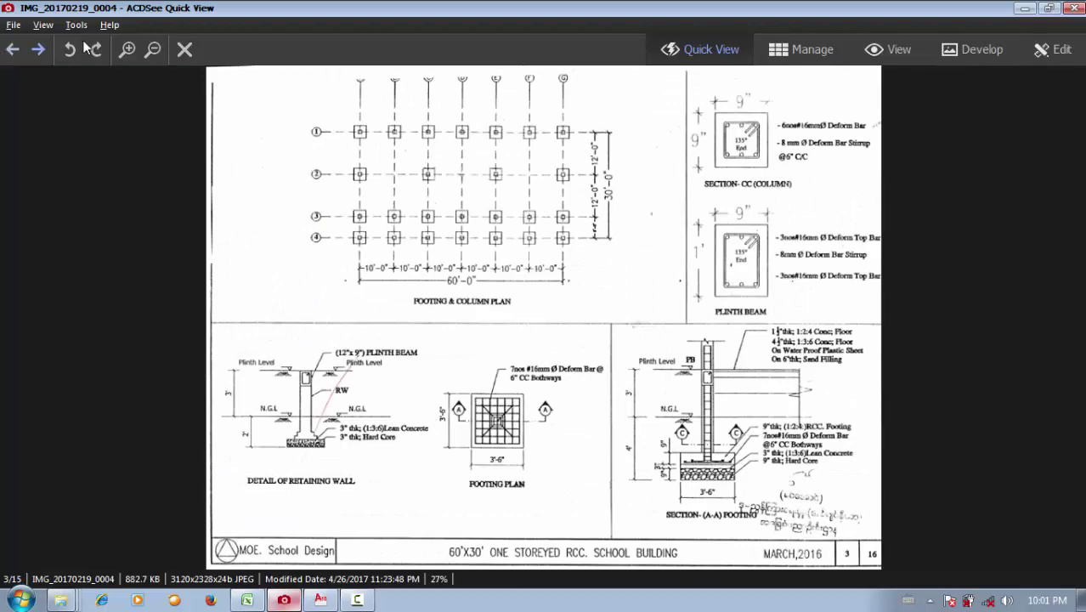
left_click(139, 56)
scroll(284, 482, "down", 1)
scroll(284, 482, "up", 3)
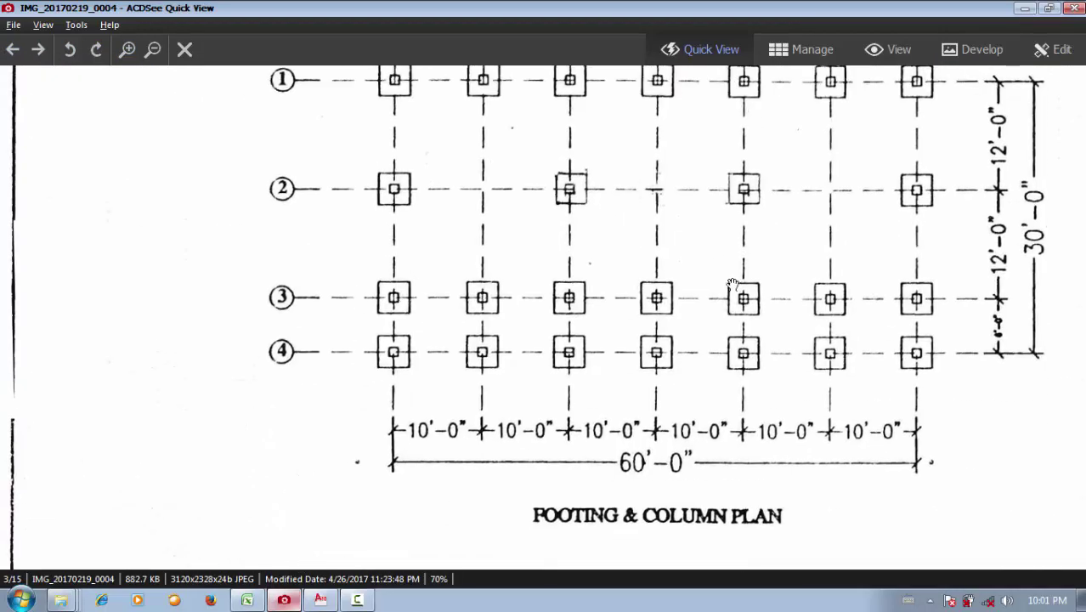
scroll(267, 255, "down", 4)
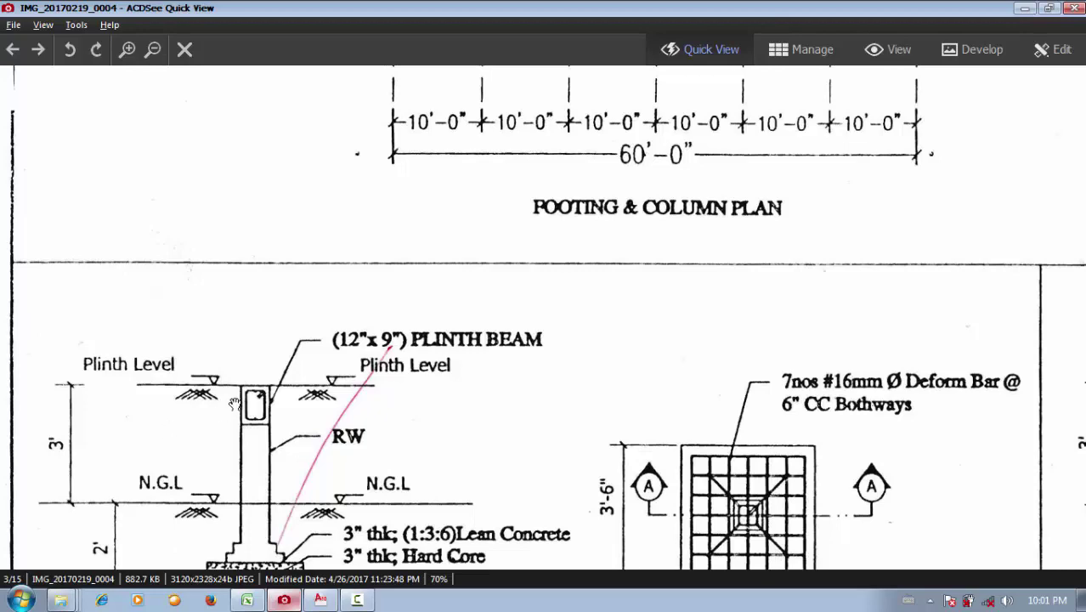
left_click_drag(232, 409, 906, 403)
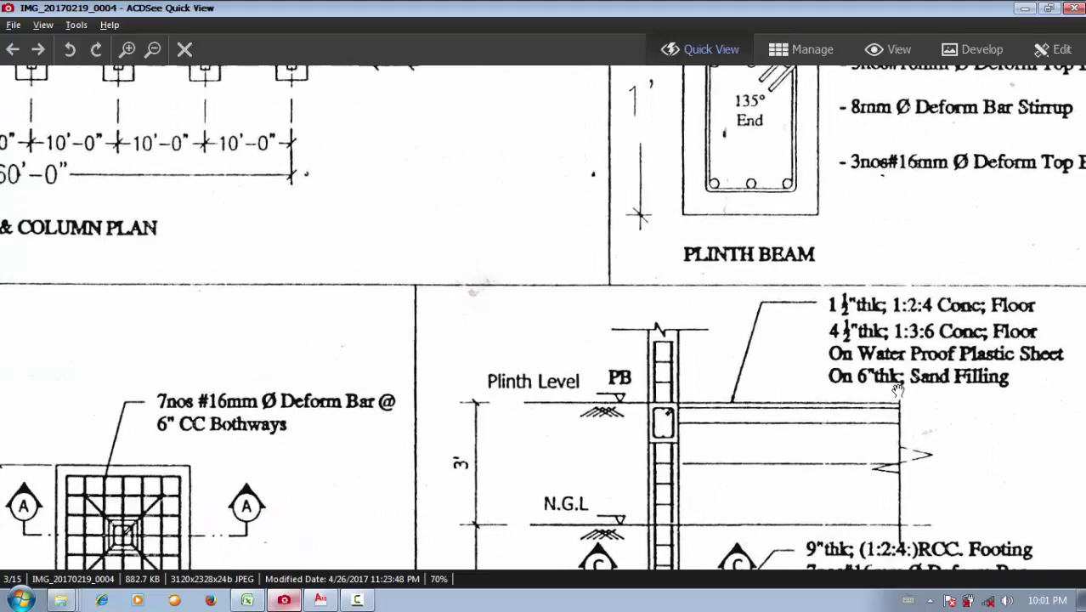
Check the floor layers in Section A-A on sheet IMG_20170219_0007, then calculate the filling height in Excel cell P65 with =3-(1+(4.5/12))
left_click(46, 45)
left_click(46, 46)
left_click(46, 46)
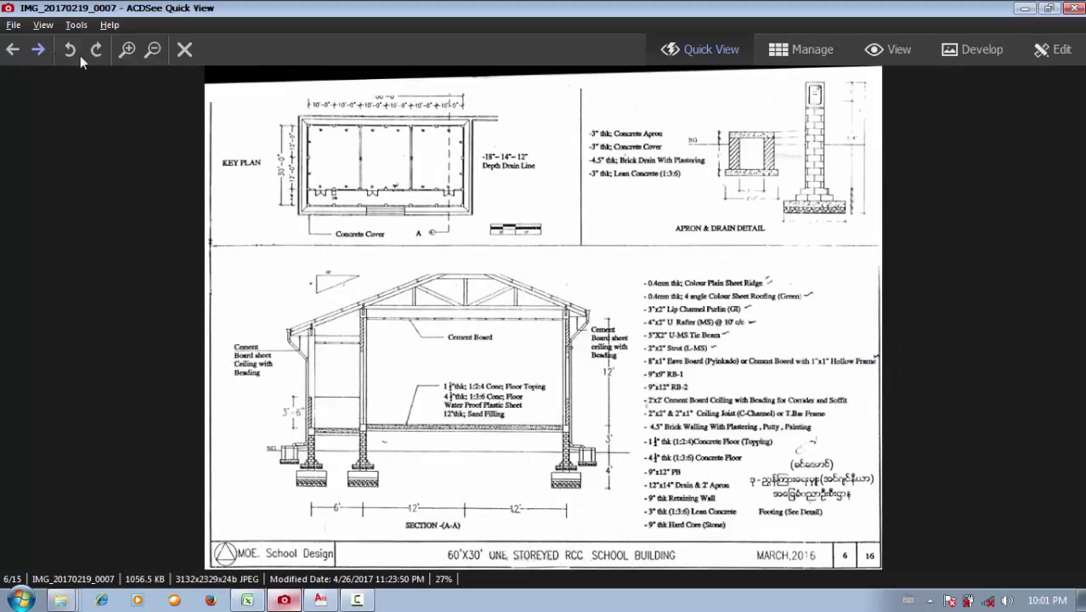
left_click(127, 50)
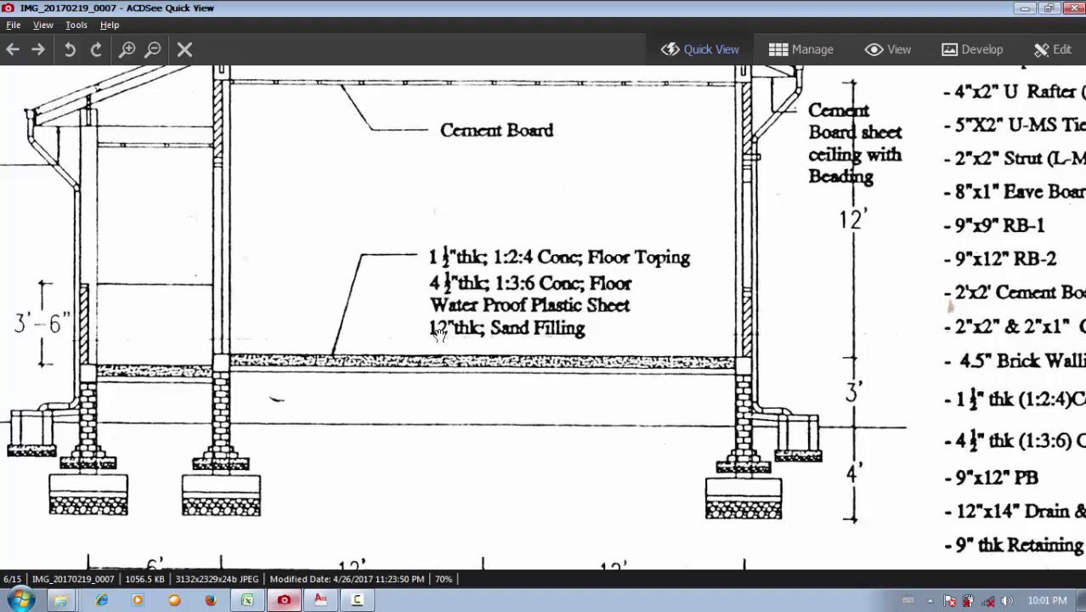
left_click(246, 600)
left_click(809, 476)
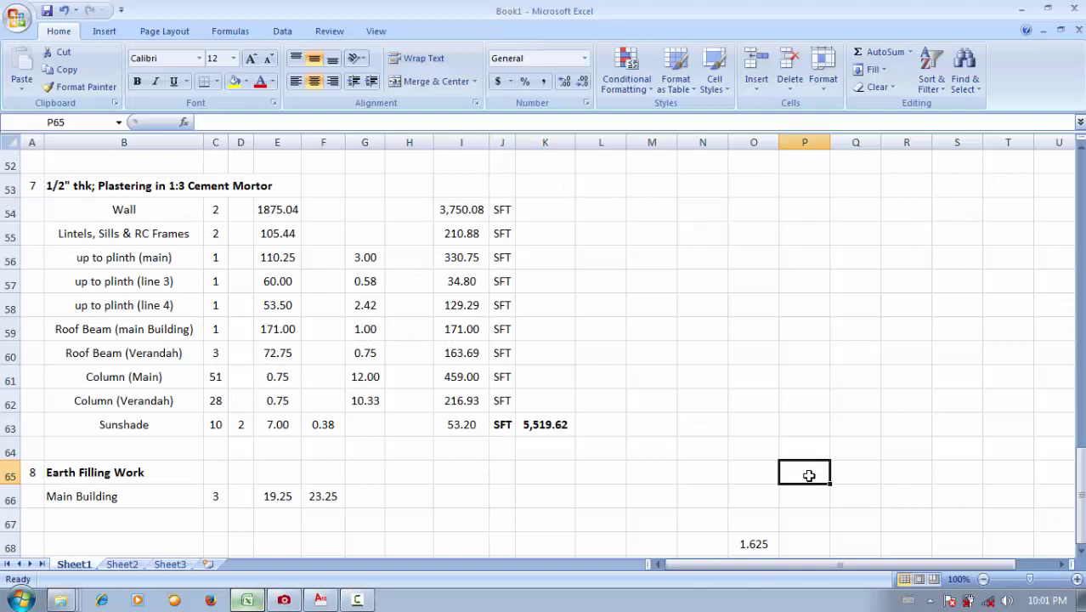
type("=3-(1")
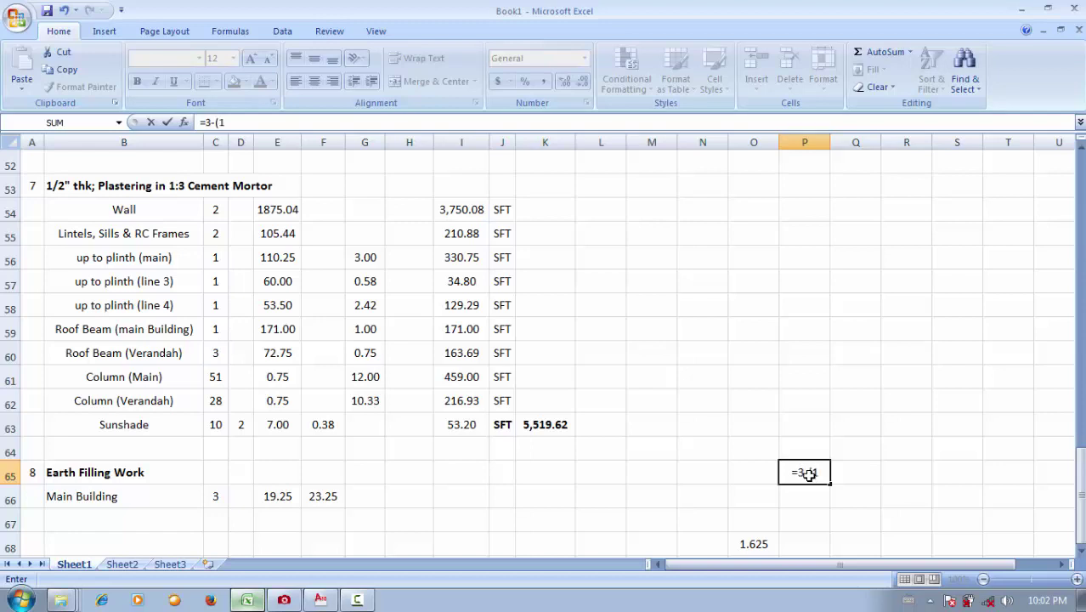
type("+(4.5/12)")
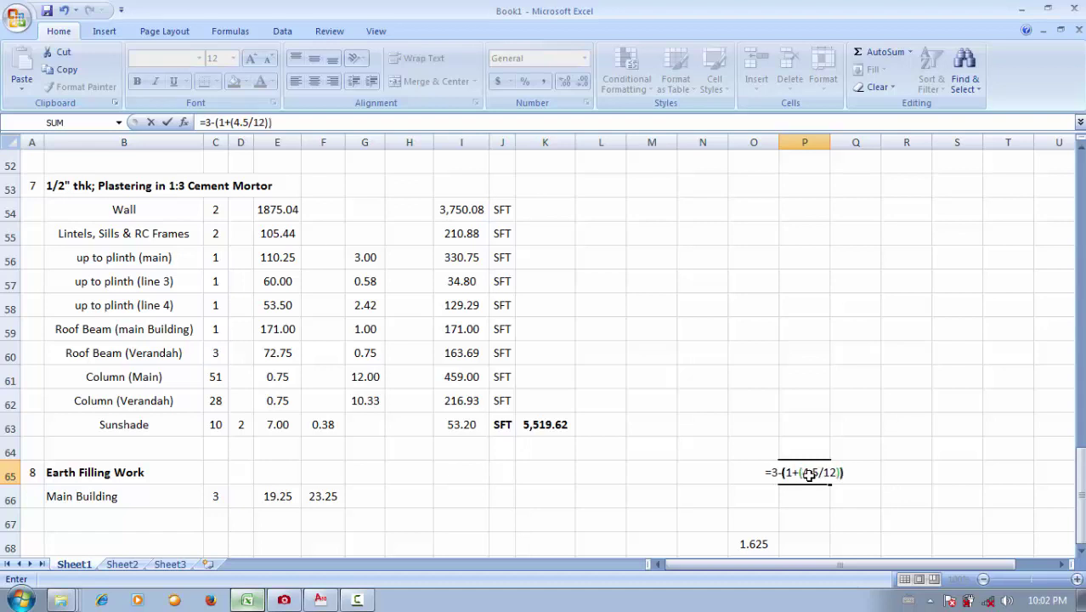
key("Return")
left_click(813, 474)
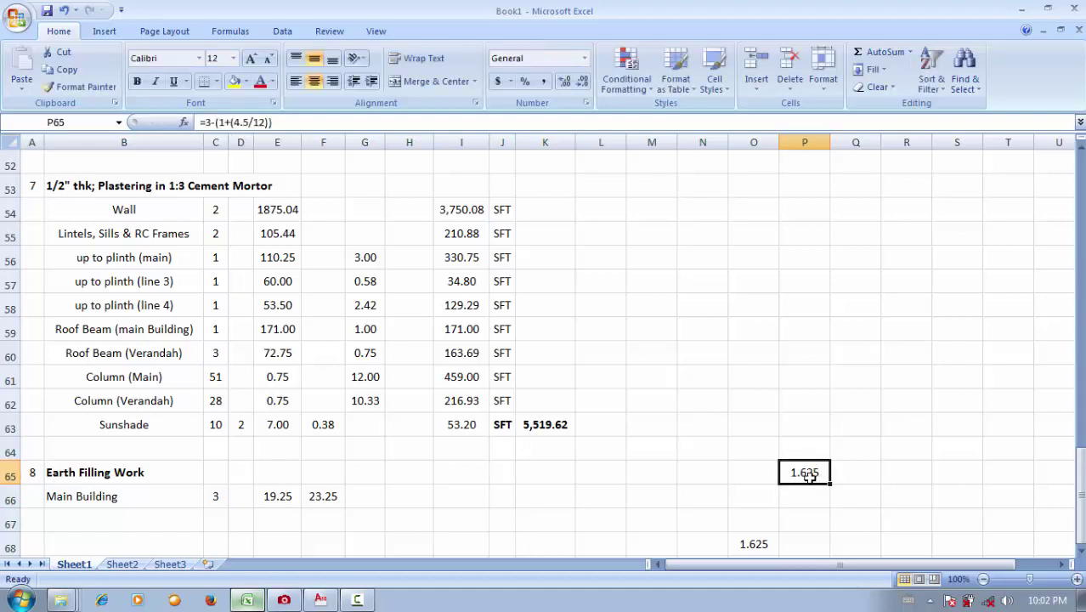
Recheck the floor section in ACDSee and enter 1.63 as the Main Building filling height in G66 of the Excel sheet
left_click(365, 505)
left_click(812, 472)
left_click(284, 600)
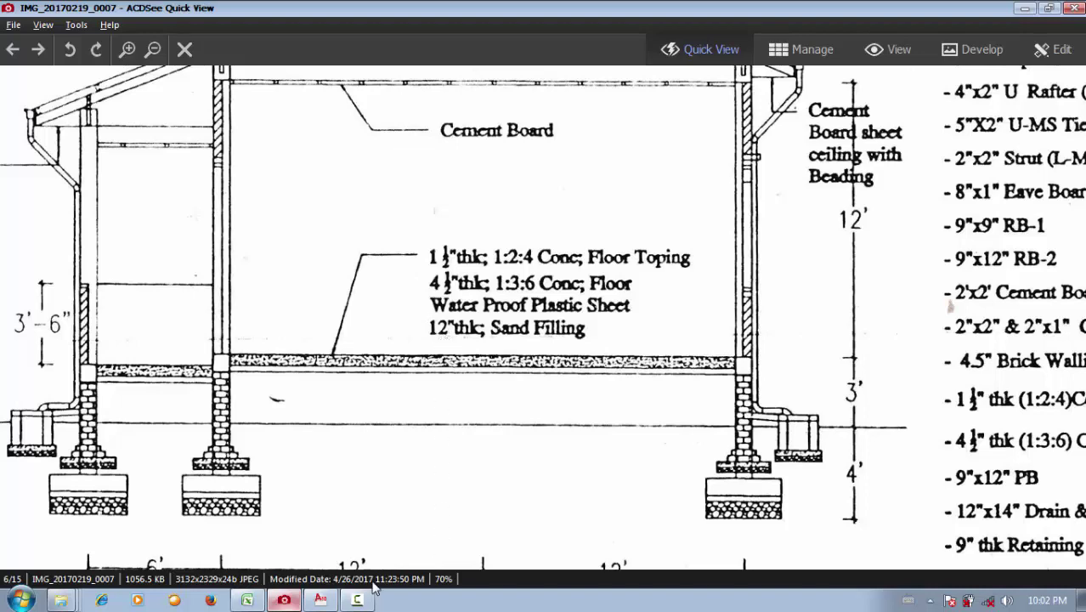
left_click(247, 600)
left_click(375, 503)
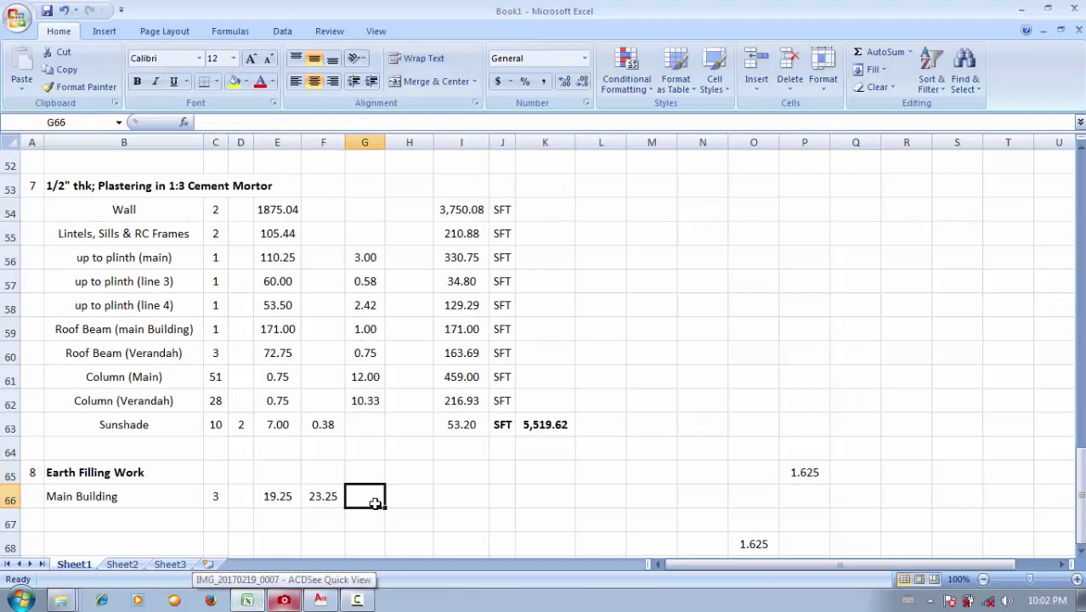
type("1.63")
key("Tab")
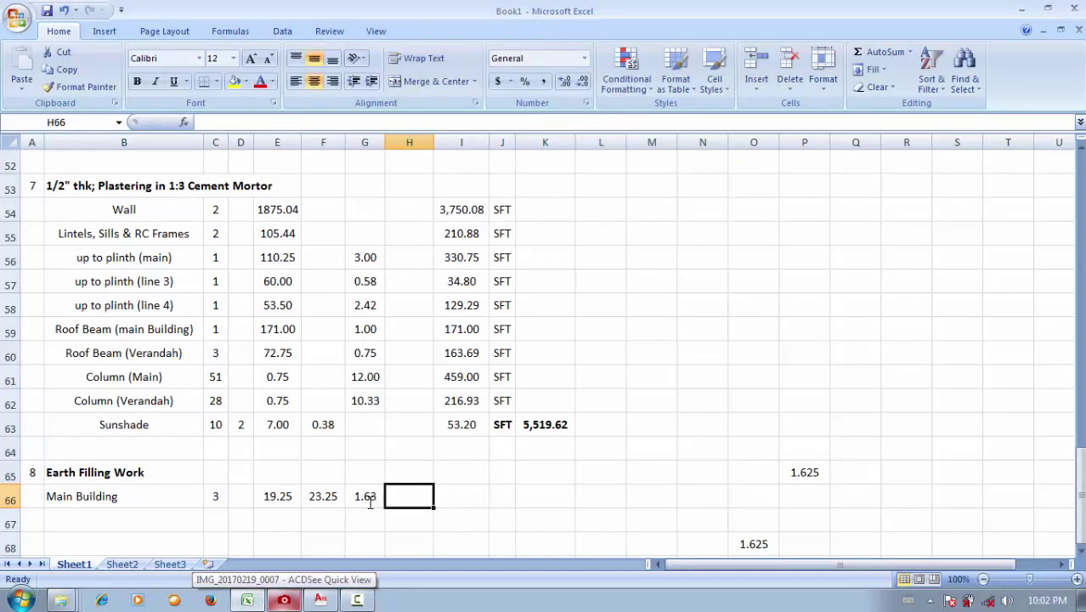
Add a "Verandah" item in B67 below Main Building
left_click(446, 490)
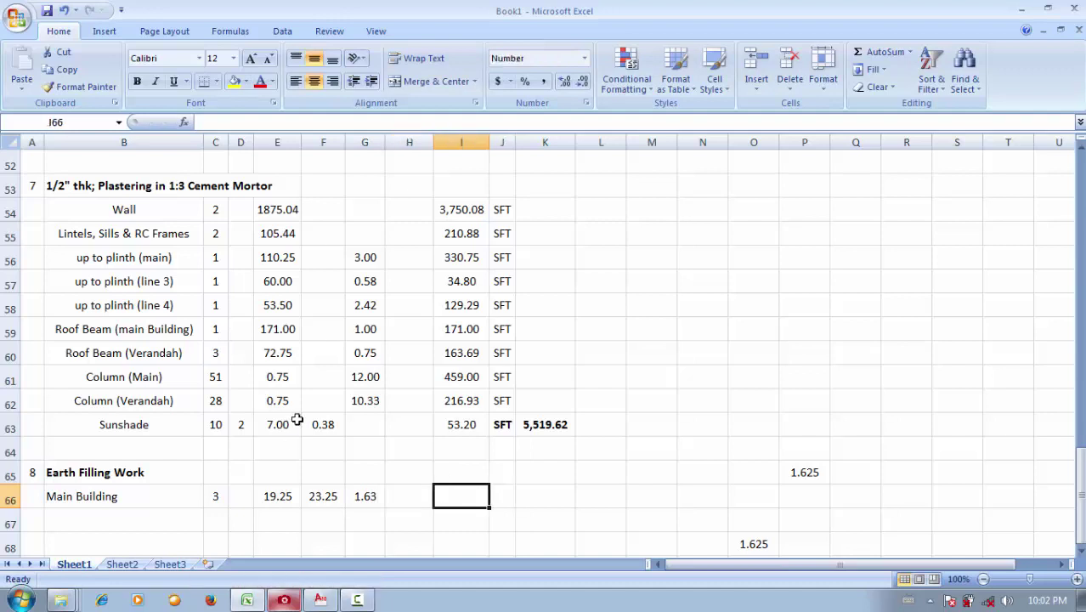
scroll(288, 424, "down", 2)
left_click(105, 370)
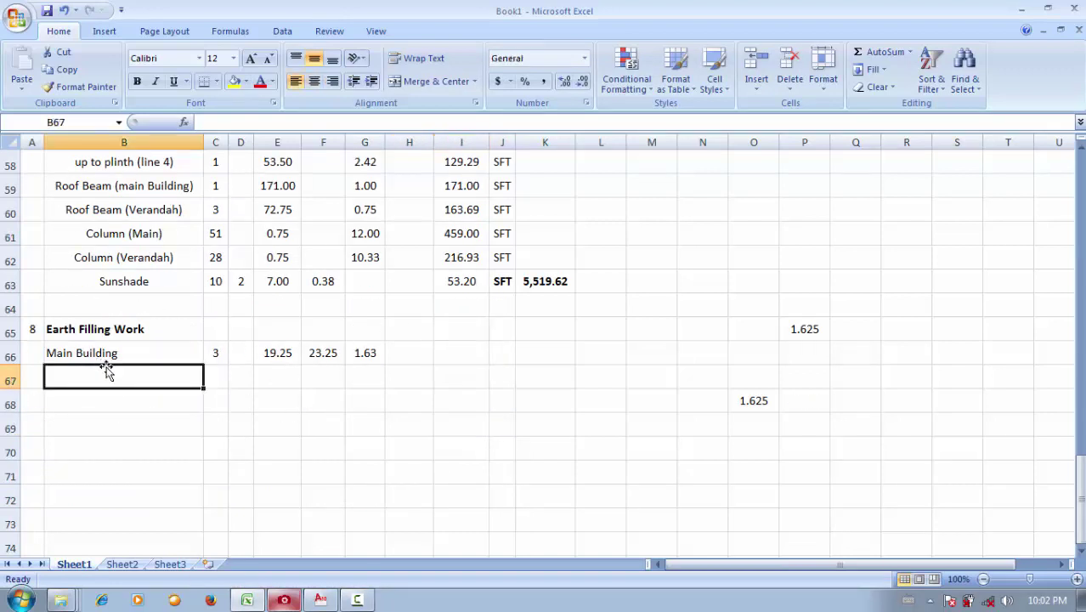
type("Veran")
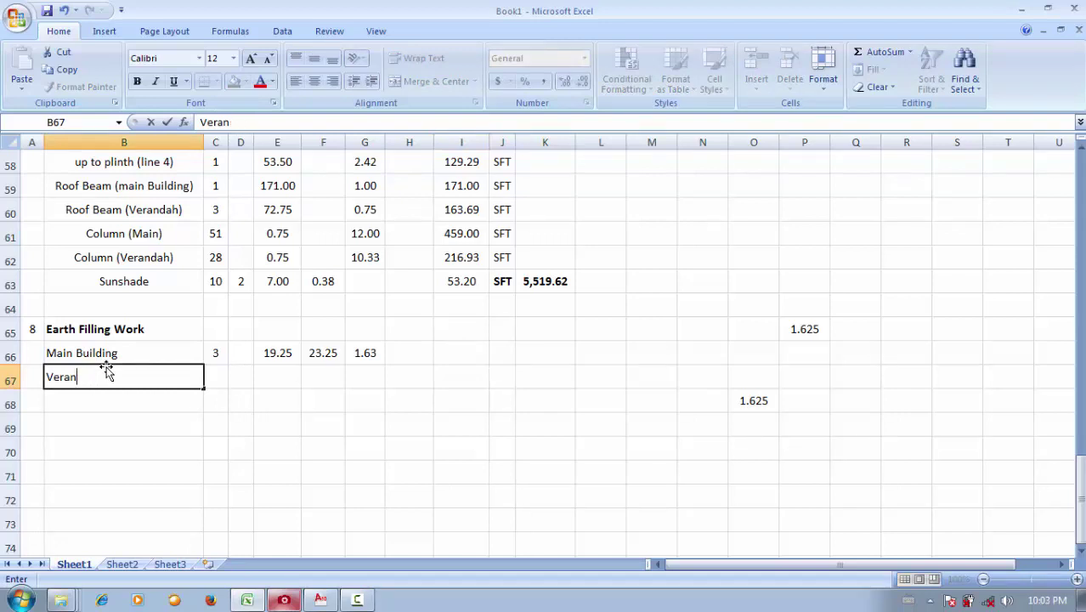
type("dah")
key("Tab")
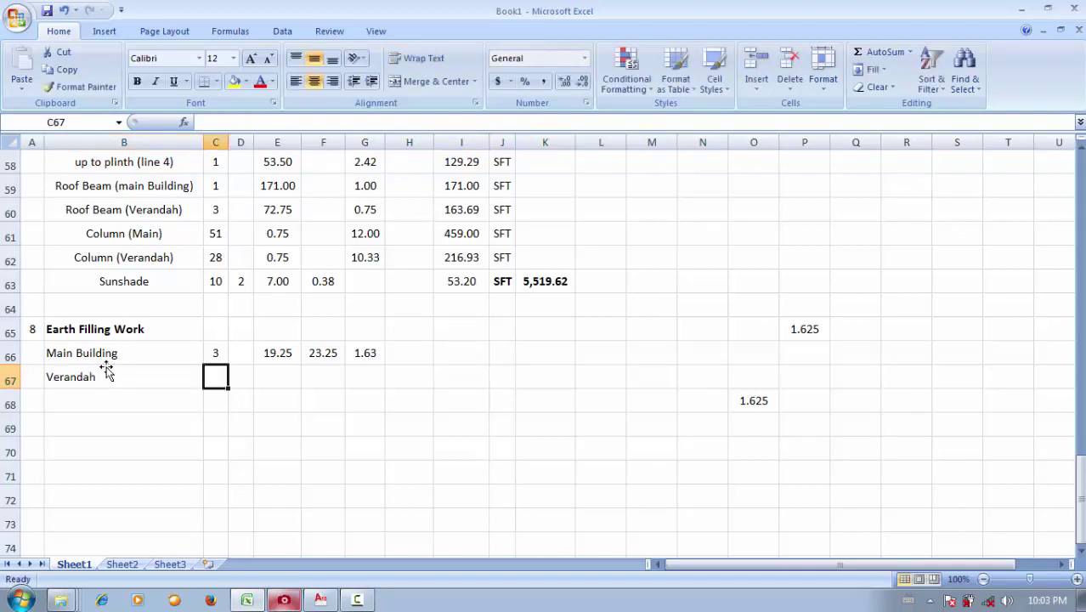
Switch to ACDSee and examine the verandah bays between lines 3 and 4 on the retaining wall and plinth beam plan, sheet IMG_20170219_0005
left_click(316, 600)
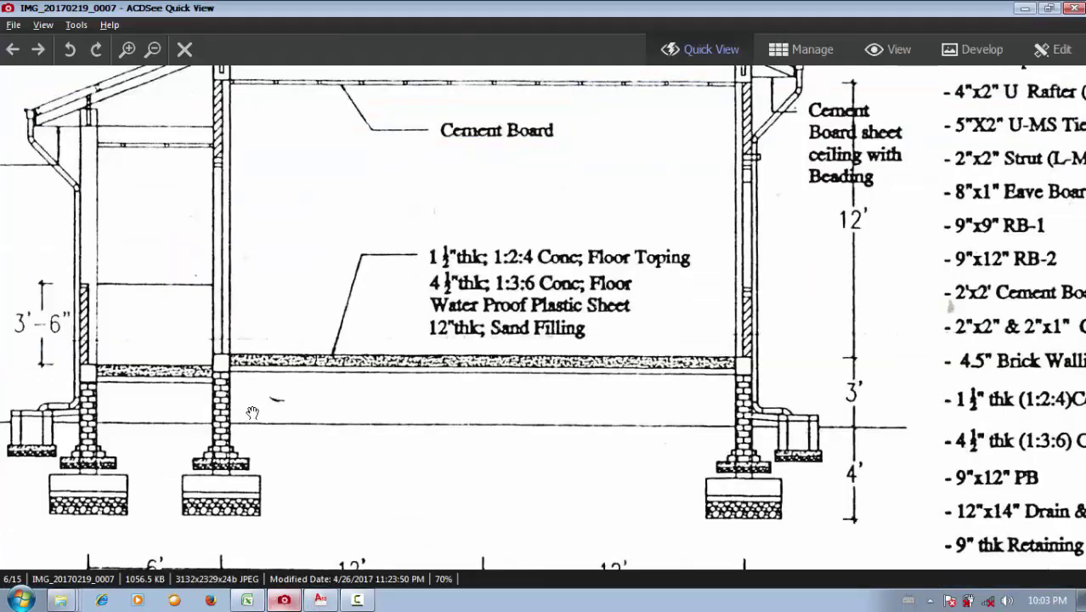
left_click(10, 50)
left_click(11, 50)
left_click(10, 49)
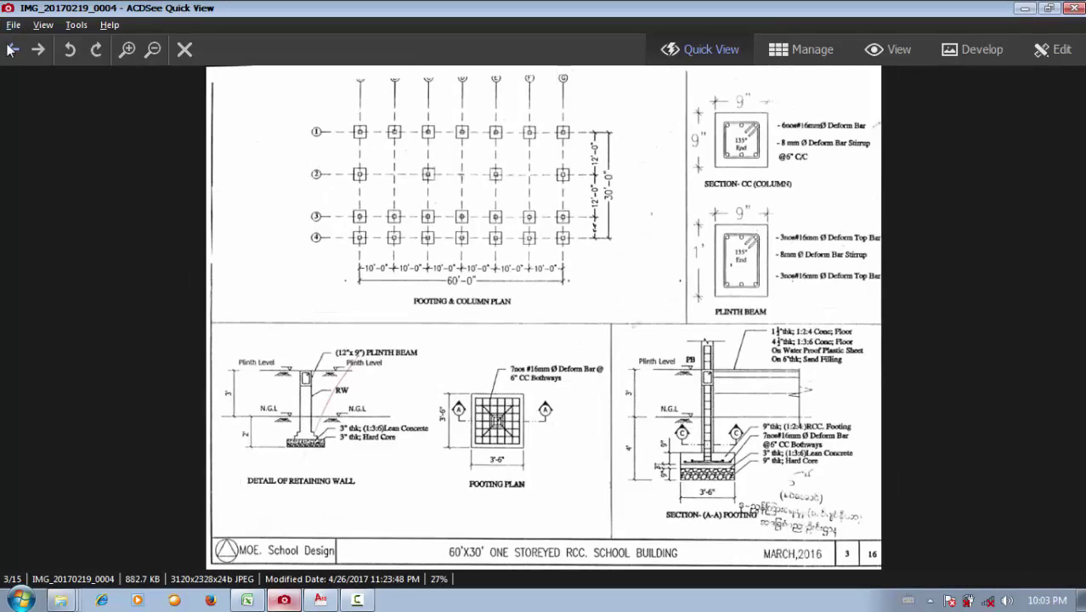
left_click(37, 49)
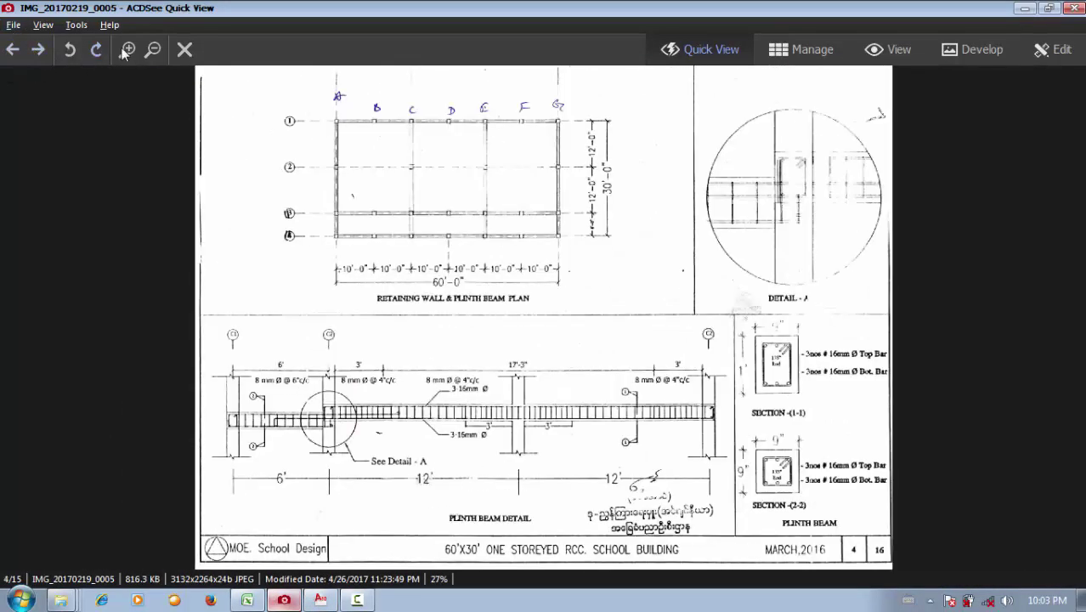
left_click(126, 51)
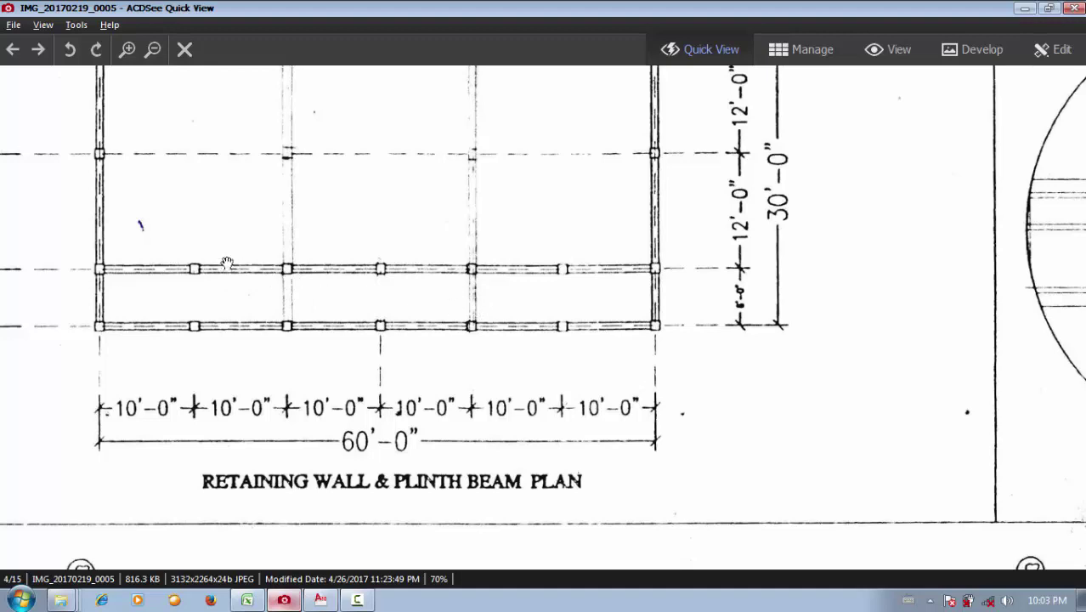
scroll(315, 223, "up", 3)
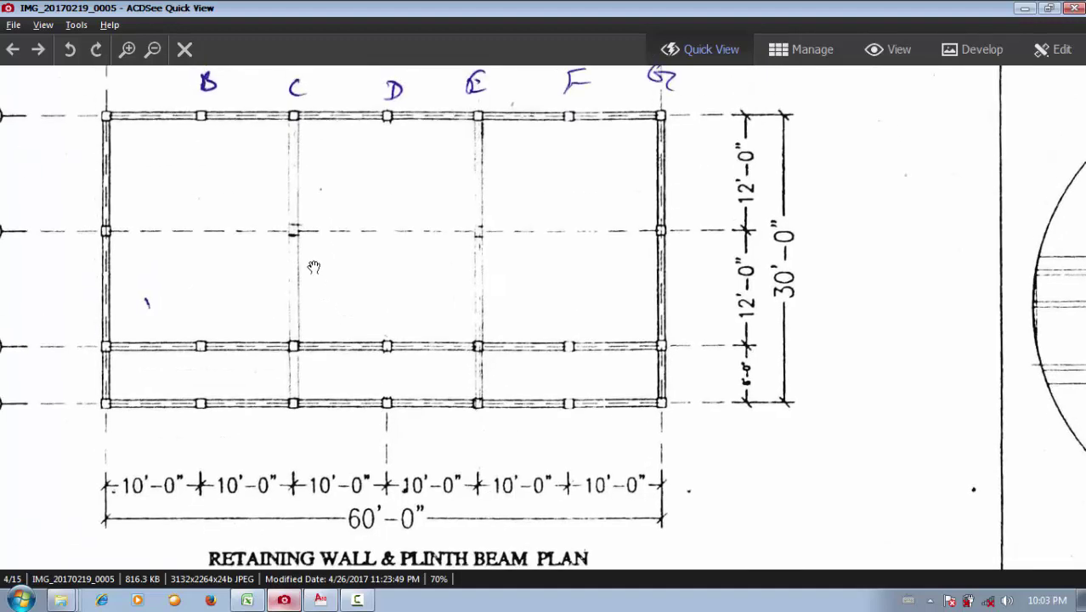
scroll(362, 410, "down", 2)
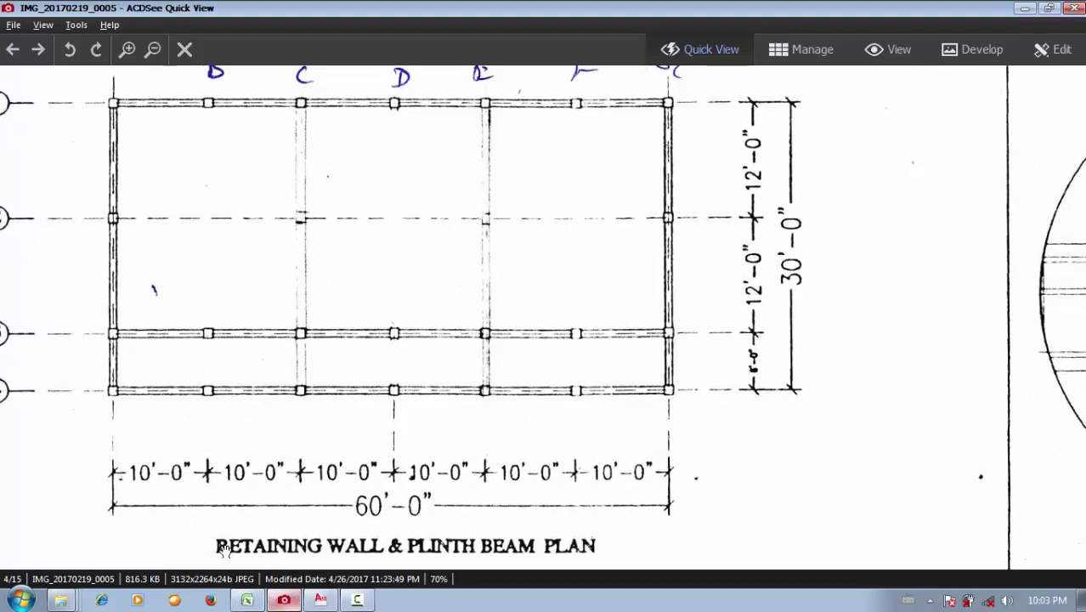
scroll(222, 343, "left", 3)
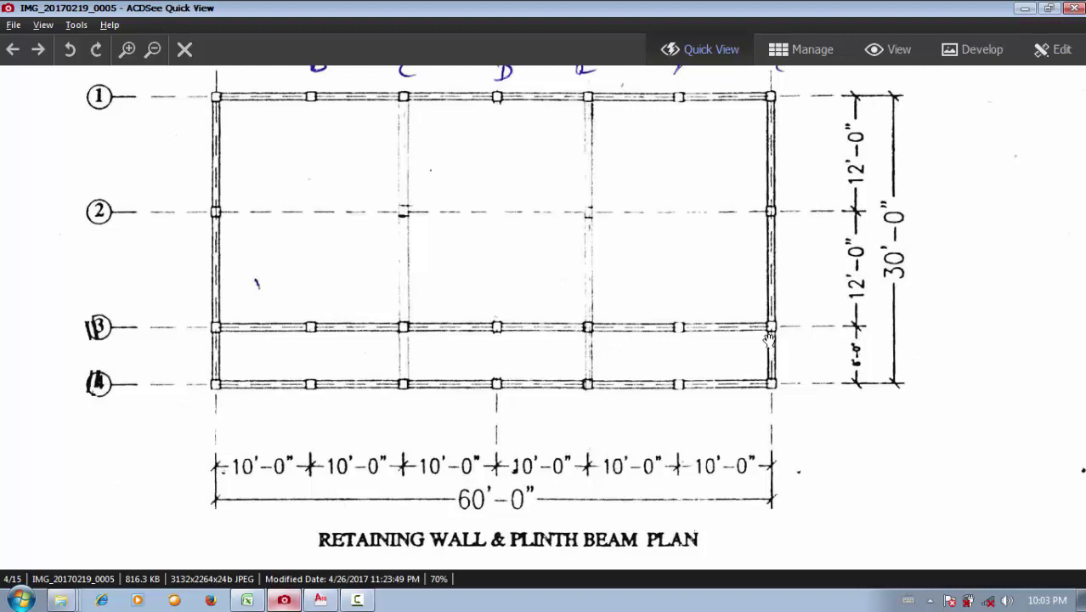
Return to the Excel workbook and enter 3 as the Verandah quantity in C67
left_click(246, 600)
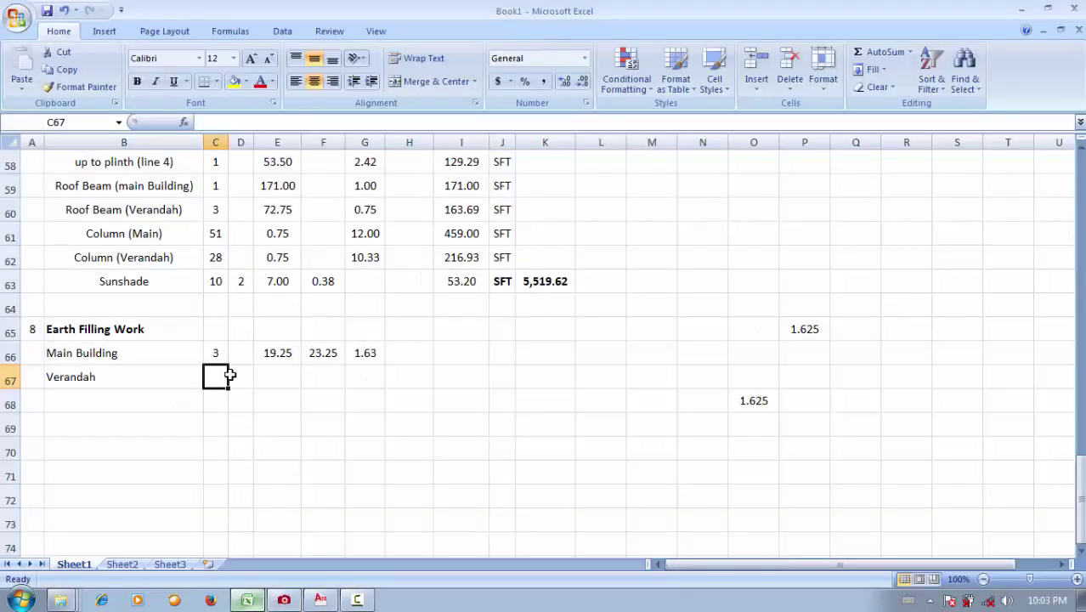
type("3")
key("Tab")
key("Tab")
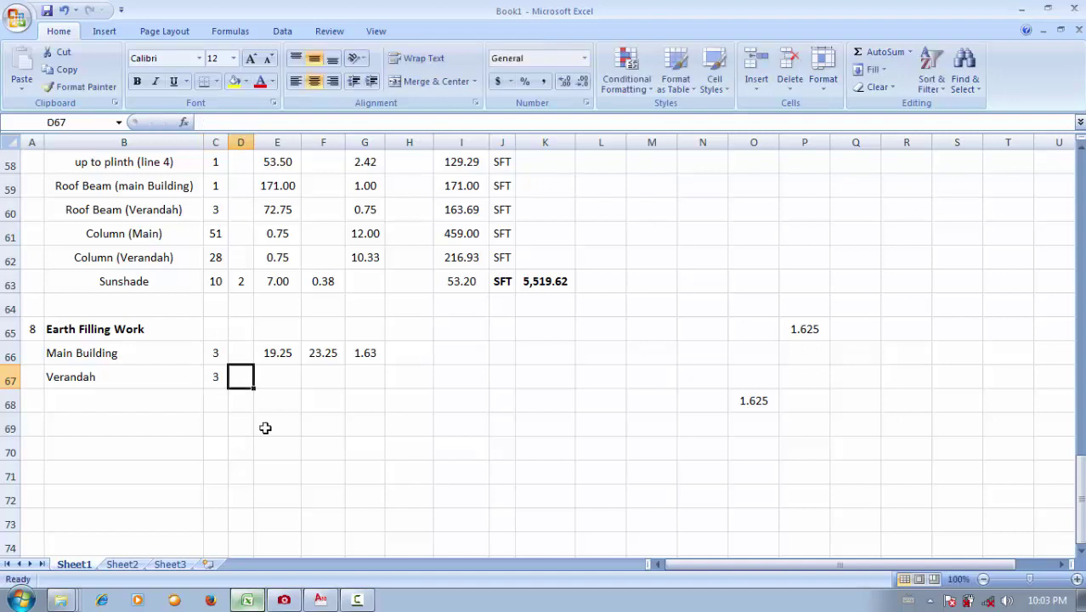
Check the verandah bay length on the plinth beam plan in ACDSee and enter 19.25 as the Verandah length in Excel cell E67
left_click(285, 601)
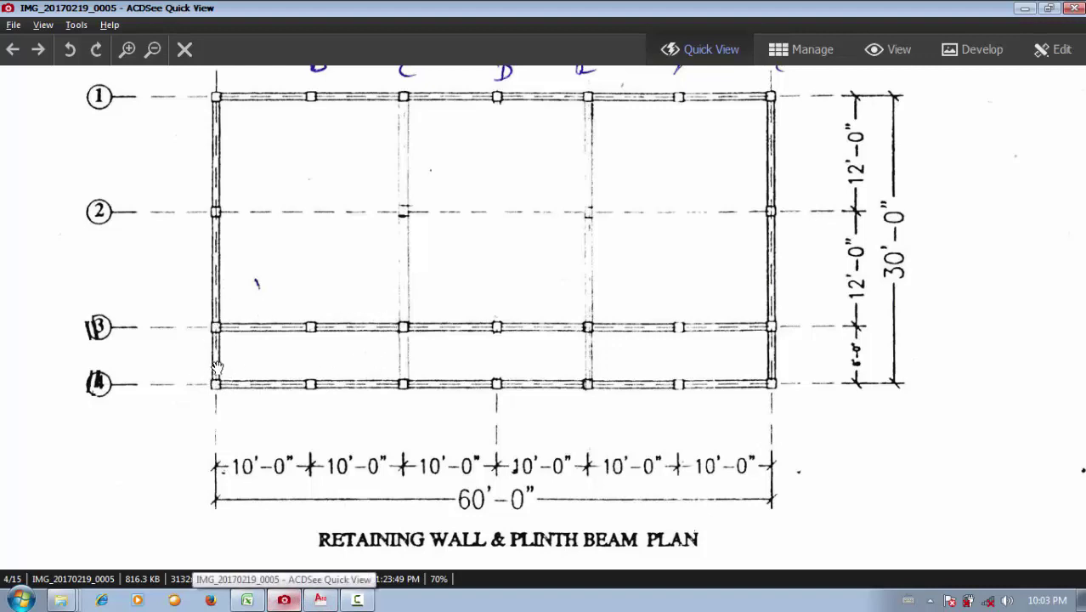
left_click(246, 600)
left_click(278, 350)
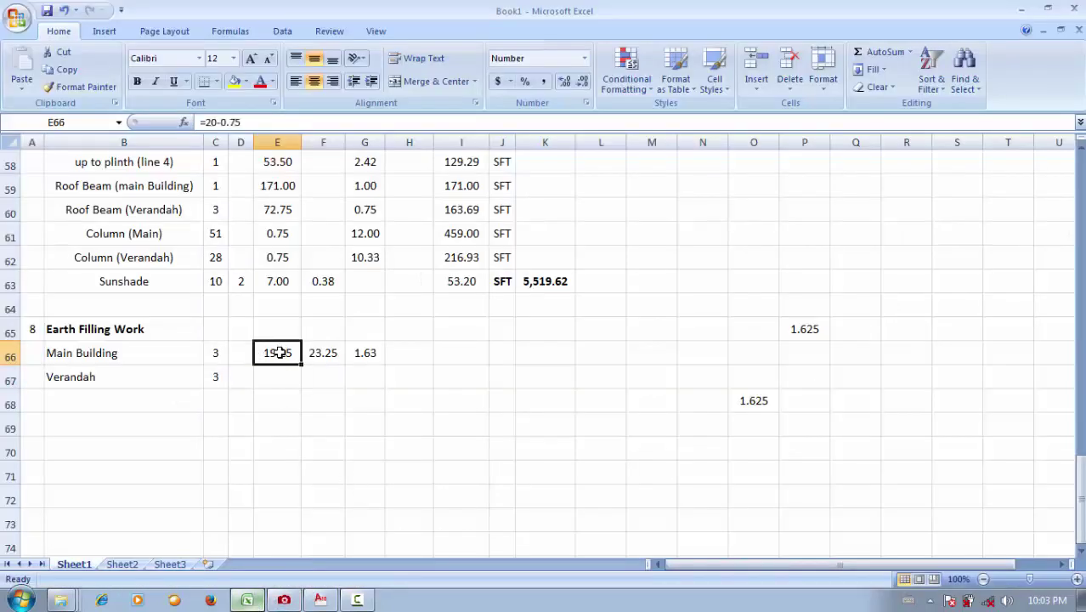
mouse_move(285, 352)
left_mouse_down()
mouse_move(322, 353)
mouse_move(286, 354)
left_mouse_up()
left_click(277, 375)
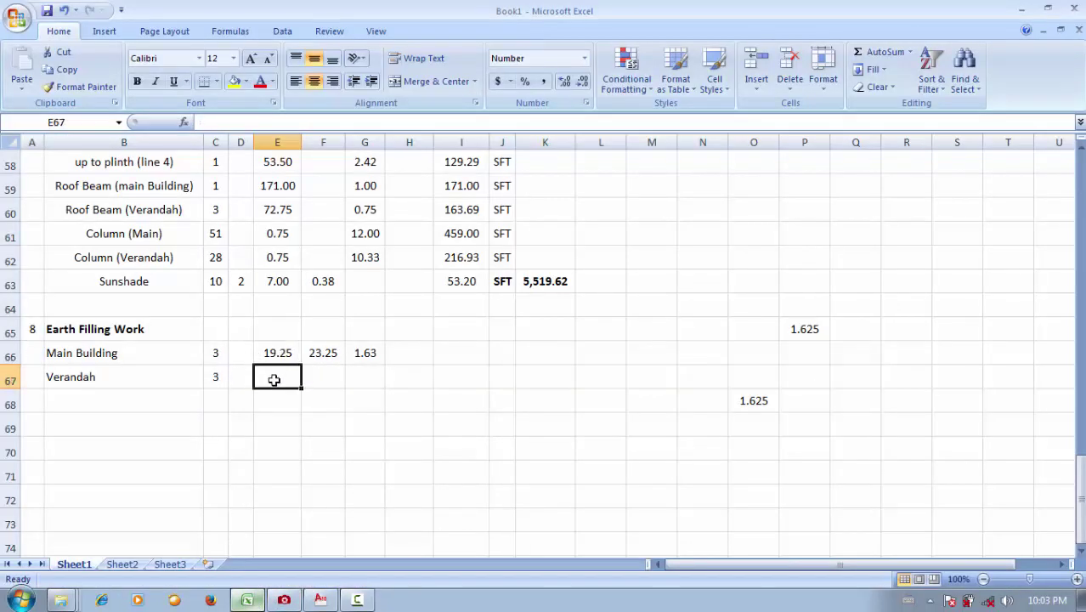
type("19.25")
key("Tab")
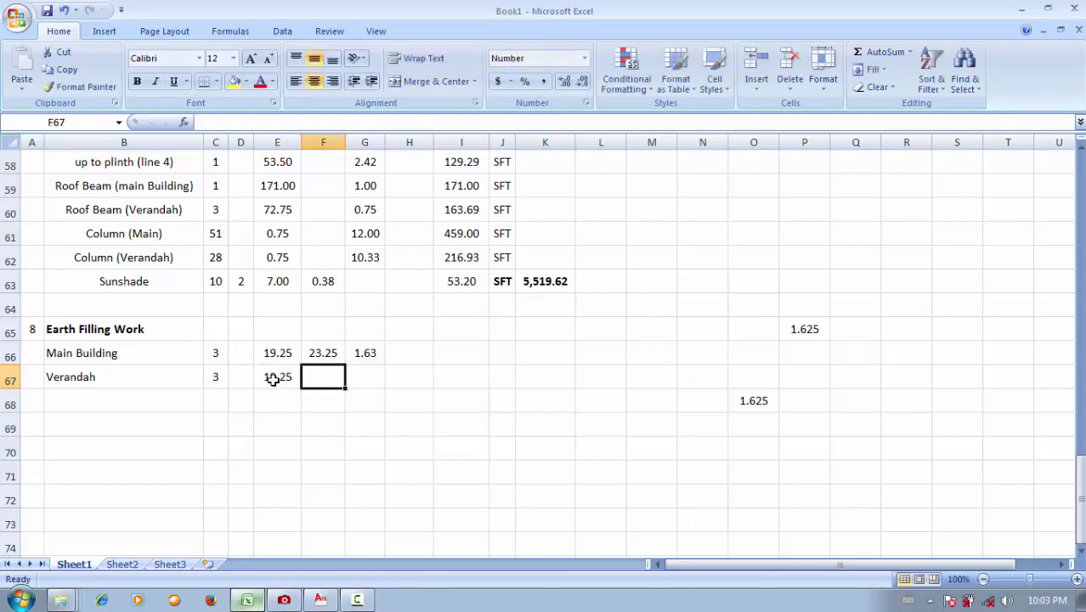
Enter =6-.75 as the Verandah width in F67
type("=6")
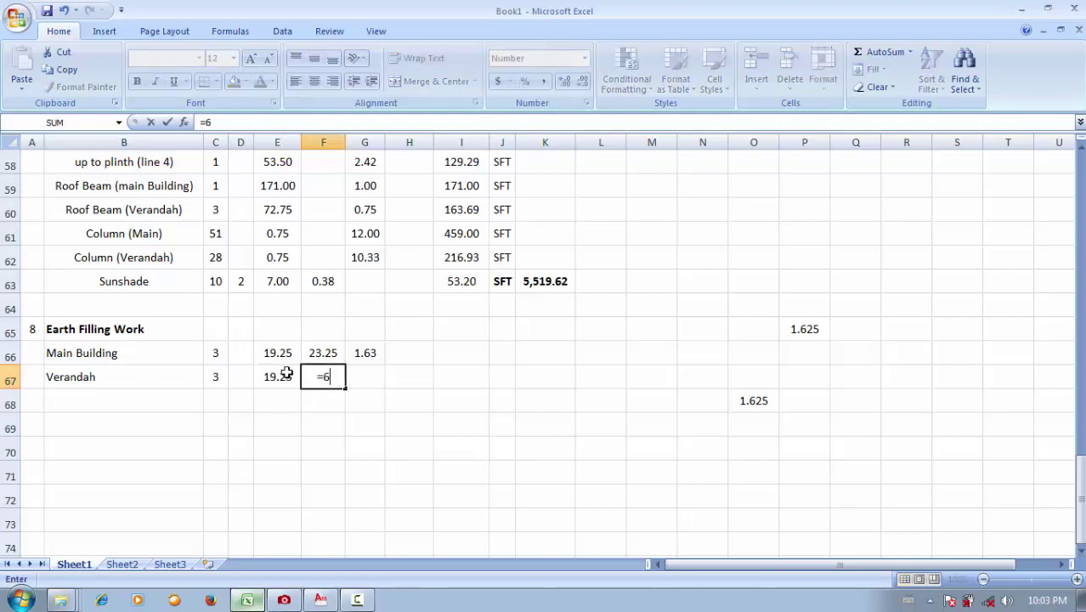
type("-.75")
key("Return")
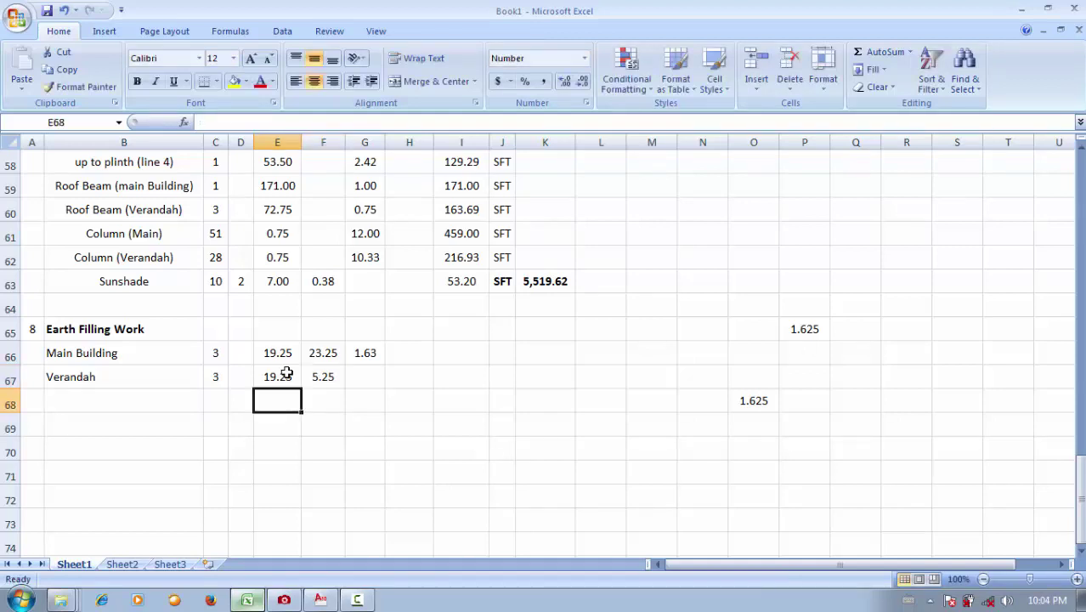
Select the Verandah height cell G67, switch to AutoCAD and erase the 2'-5" dimension beside the verandah wall in the foundation section
left_click(352, 375)
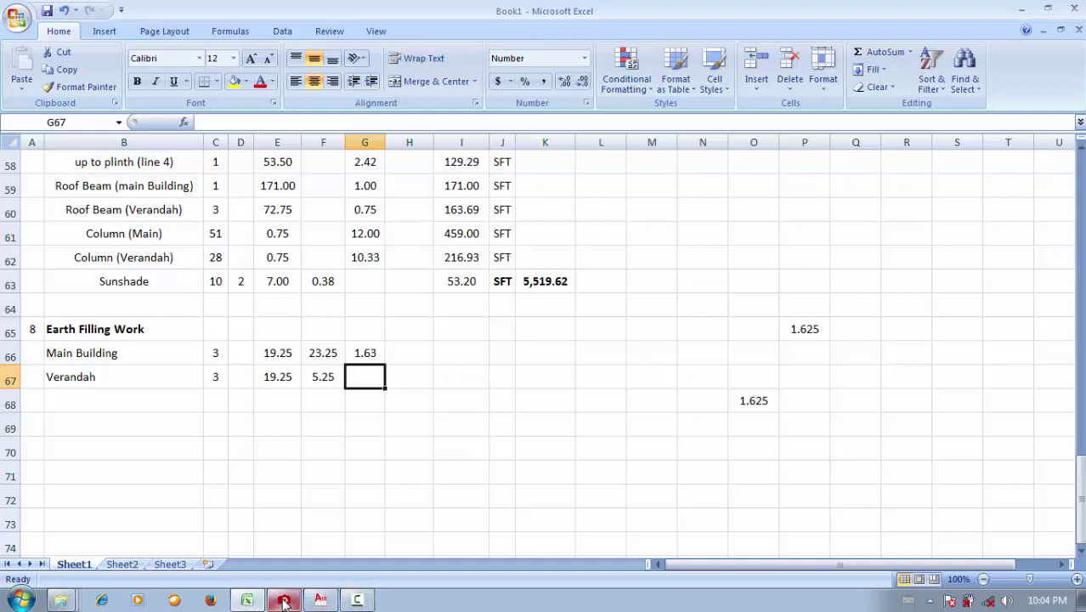
left_click(321, 600)
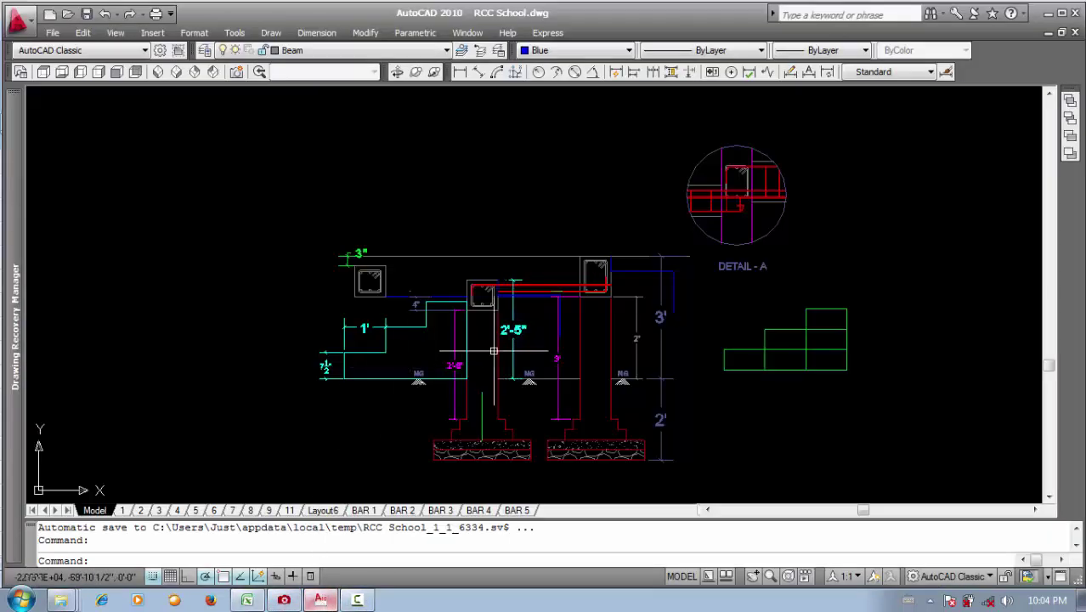
scroll(524, 315, "up", 3)
left_click(496, 322)
type("e")
key("Return")
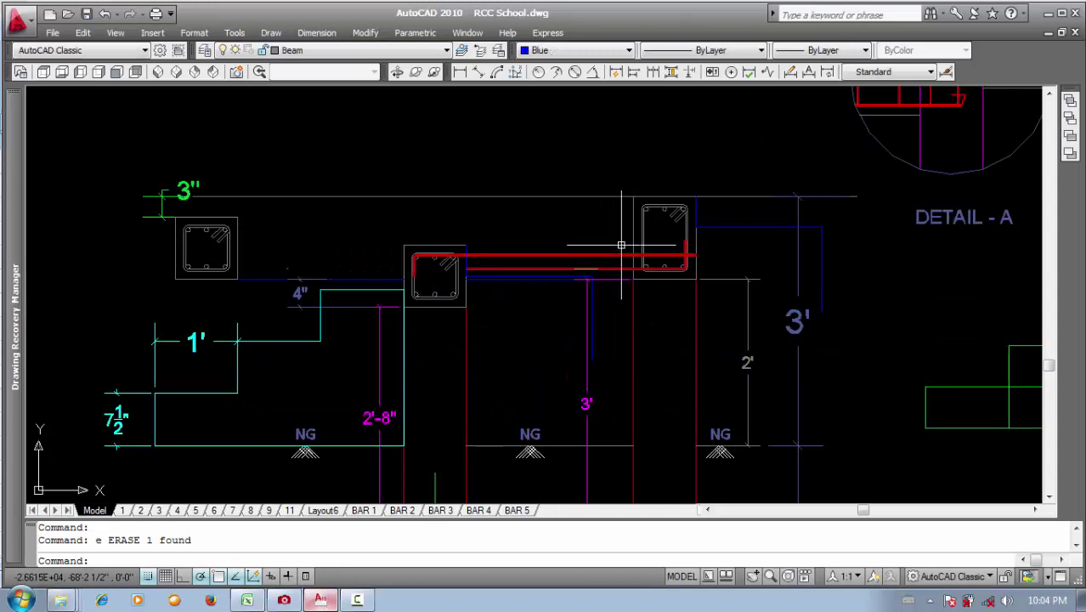
Erase the leftover blue lines beside the main building's plinth beam, near the 3' dimension
scroll(619, 245, "up", 2)
left_click(920, 253)
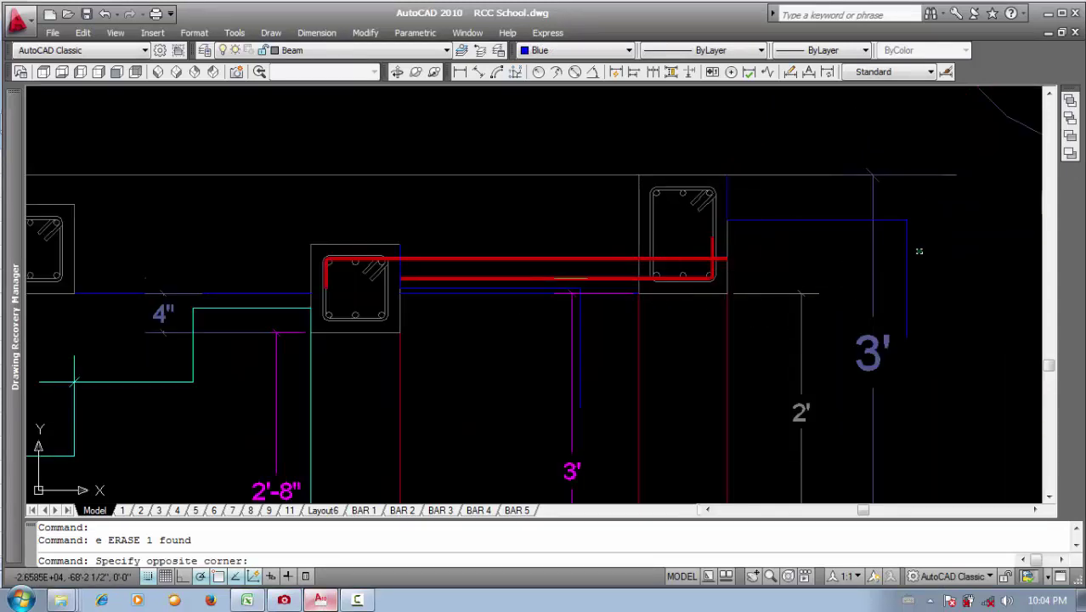
left_click(833, 219)
left_click(800, 225)
left_click(728, 189)
type("e")
key("Return")
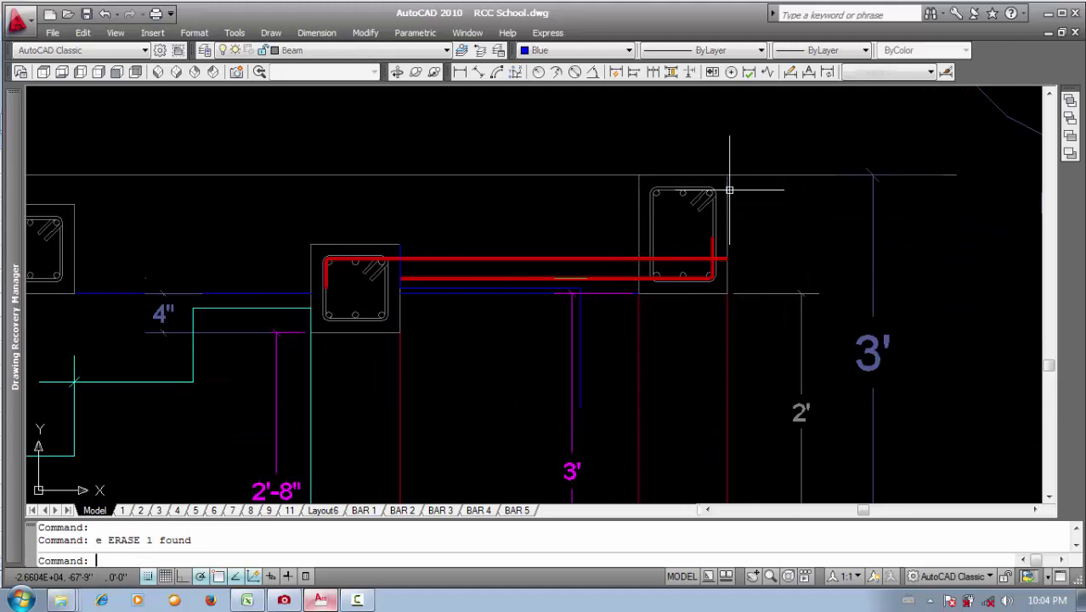
left_click_drag(837, 279, 696, 187)
scroll(696, 187, "down", 2)
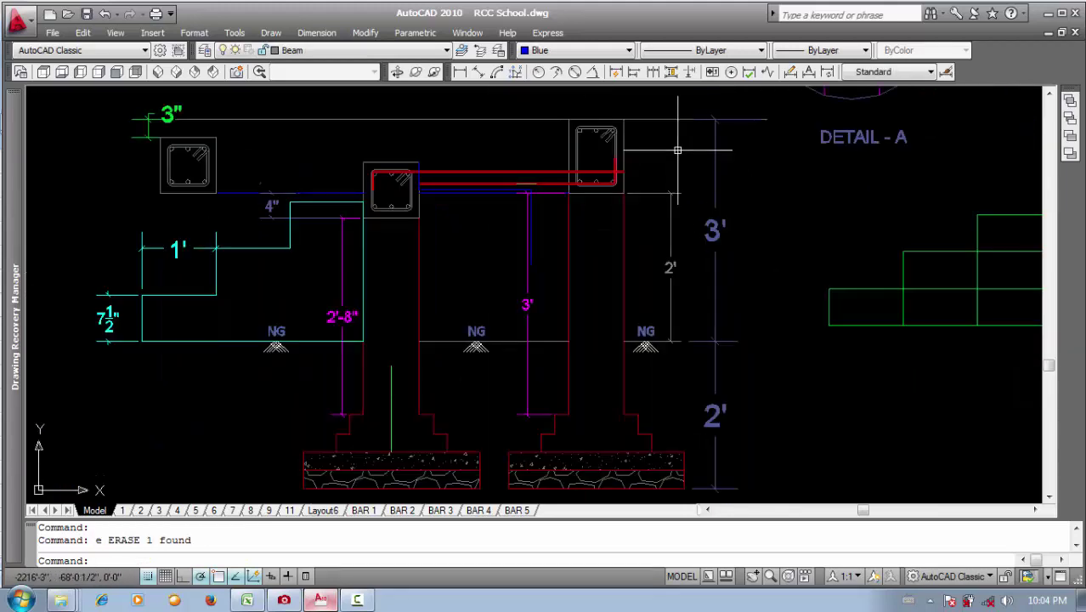
Draw a horizontal line from the top corner of the verandah plinth beam to the face of the main building's plinth beam
left_click_drag(558, 319, 530, 421)
scroll(502, 408, "up", 2)
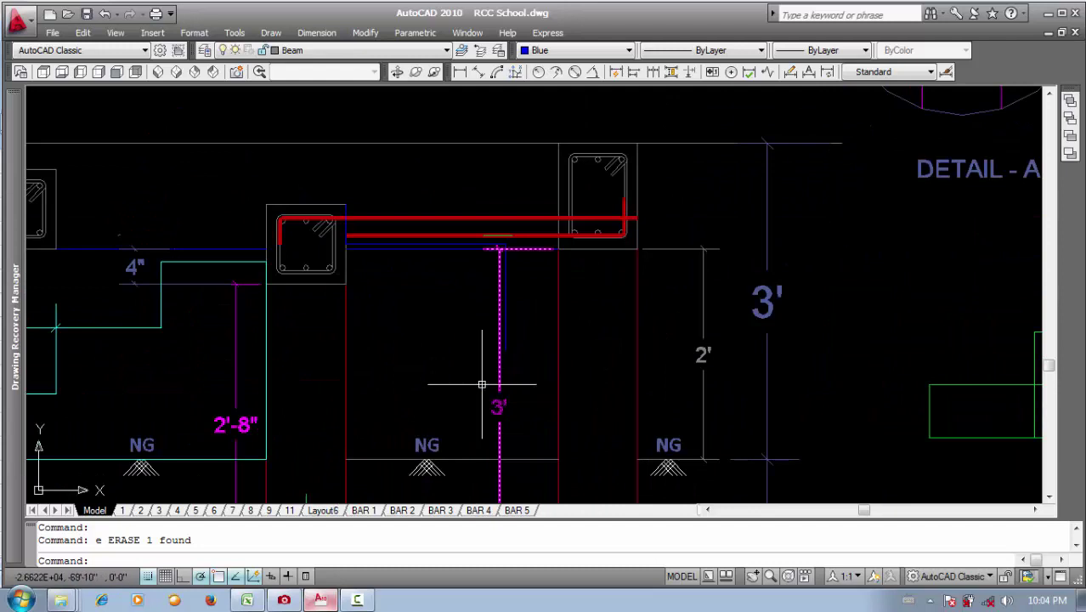
type("l")
key("Return")
left_click(346, 205)
left_click(558, 205)
key("Escape")
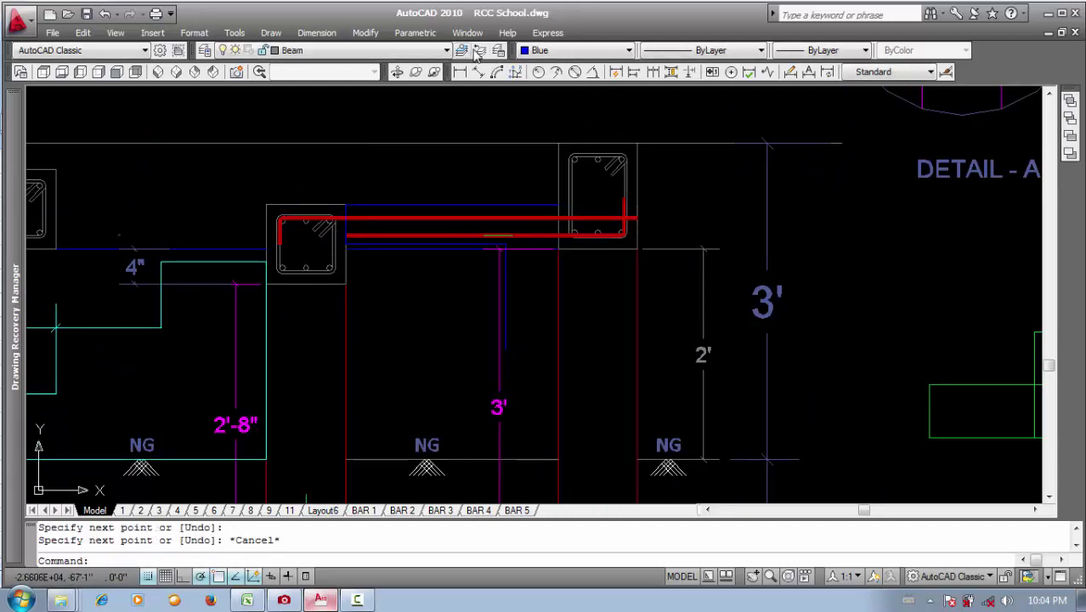
Measure the vertical drop from the top of the main plinth beam to the new verandah level line with a linear dimension
left_click(460, 73)
left_click(558, 144)
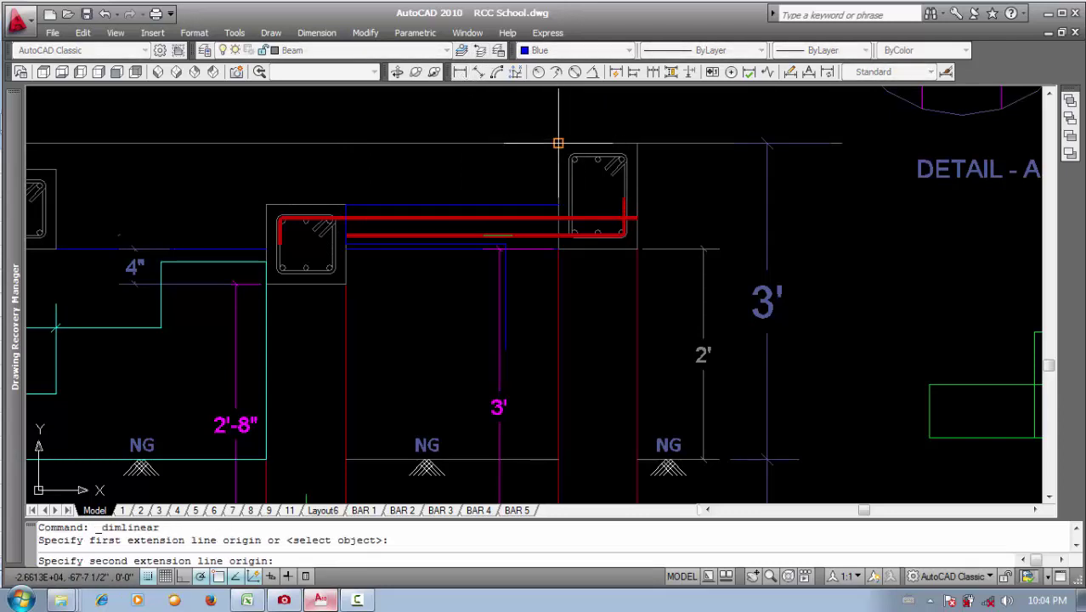
left_click(557, 205)
key("Escape")
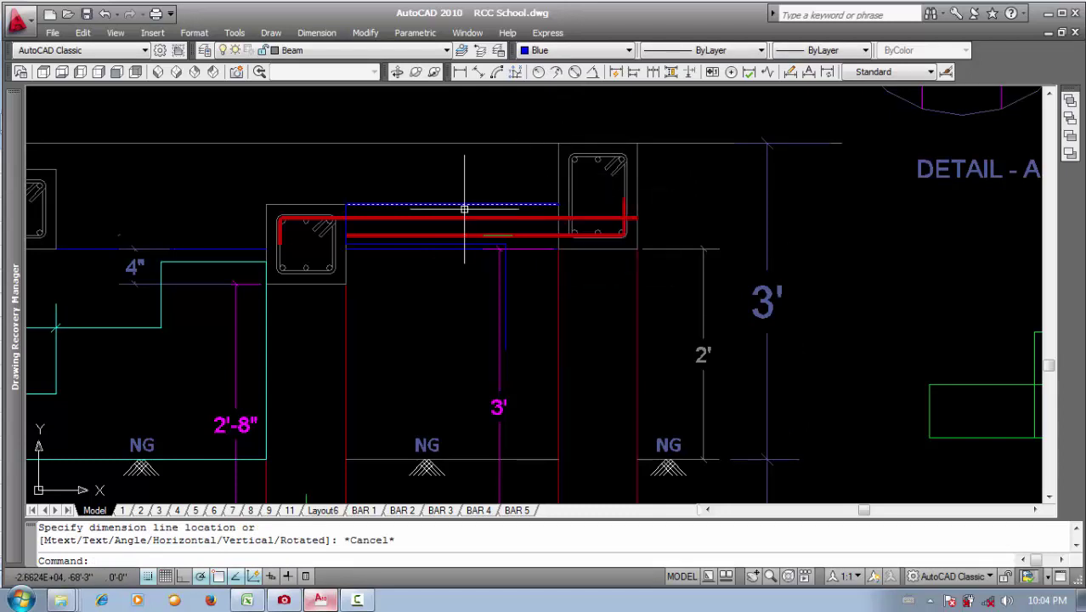
Erase the leftover bent blue line below the red bars between the two plinth beams
left_click(502, 284)
type("e")
key("Return")
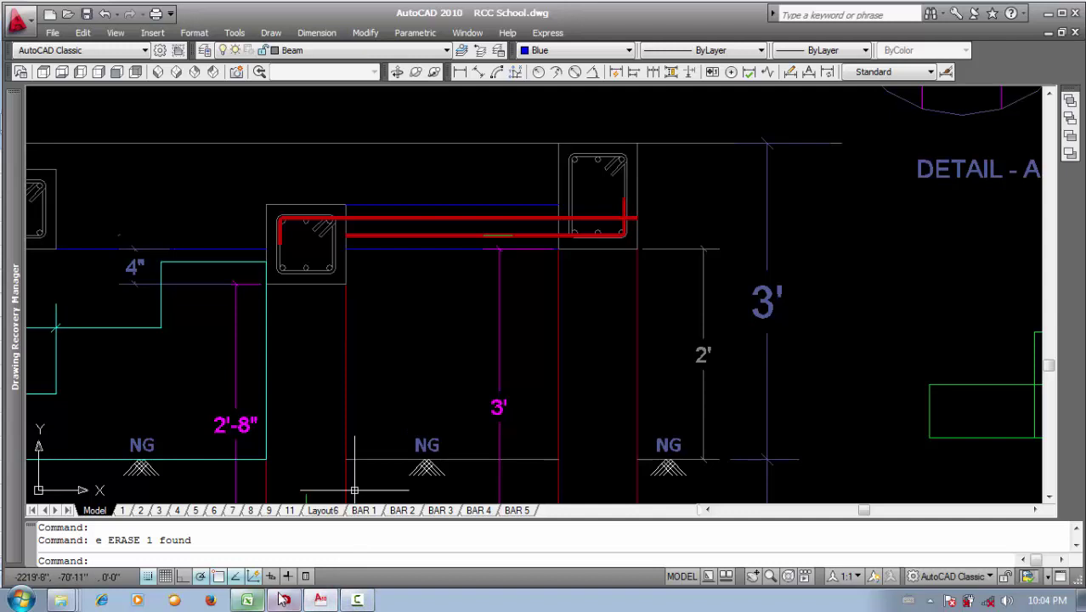
Return to the Excel workbook and calculate the verandah plinth height in O70 with =3-(7/12)
left_click(253, 600)
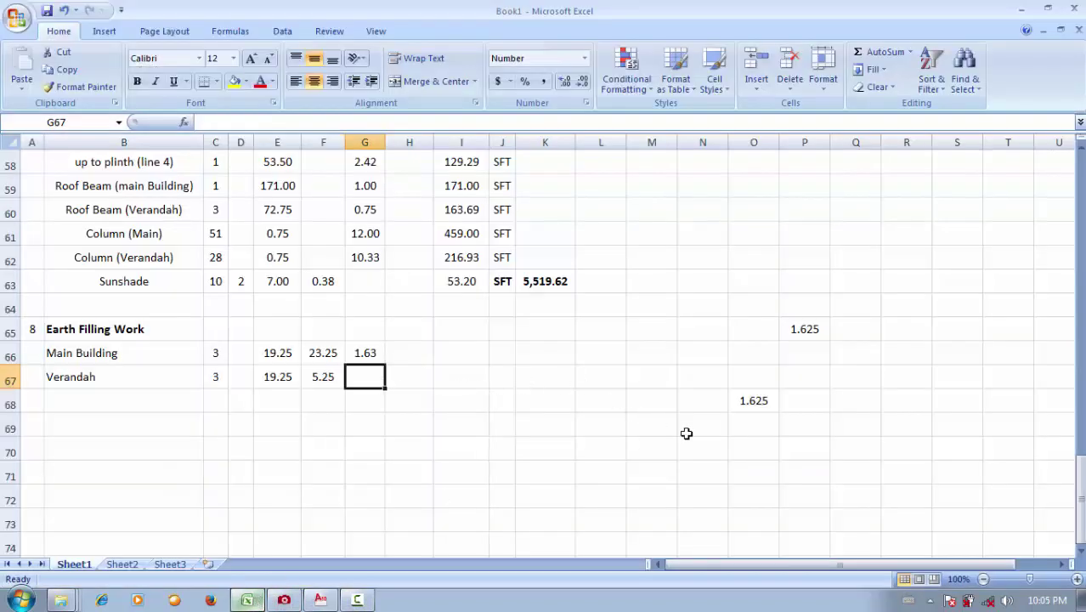
left_click(737, 449)
type("=3")
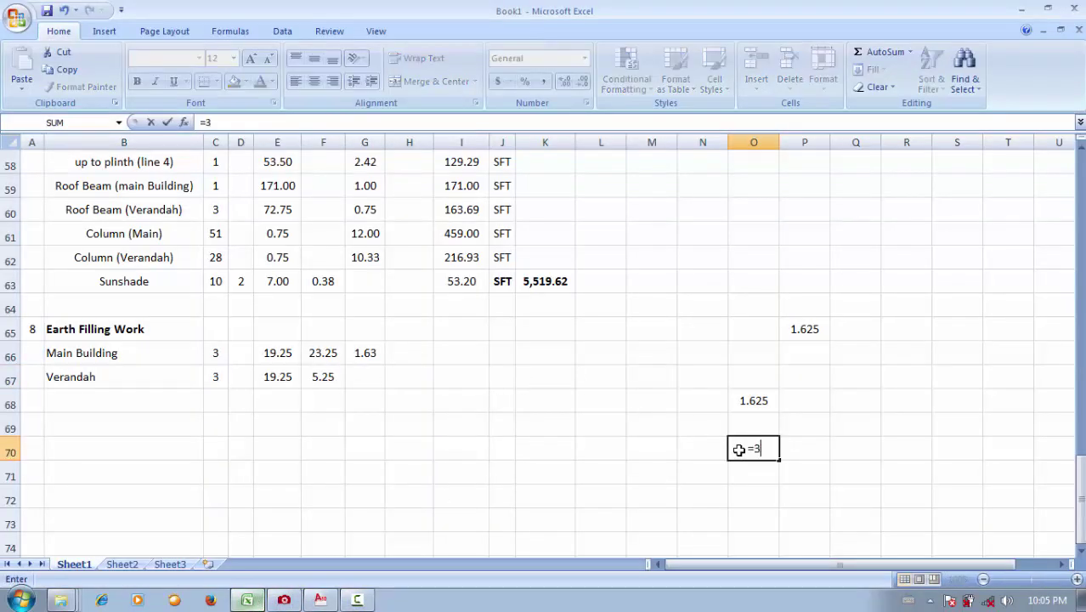
type("-(7/12)")
key("Return")
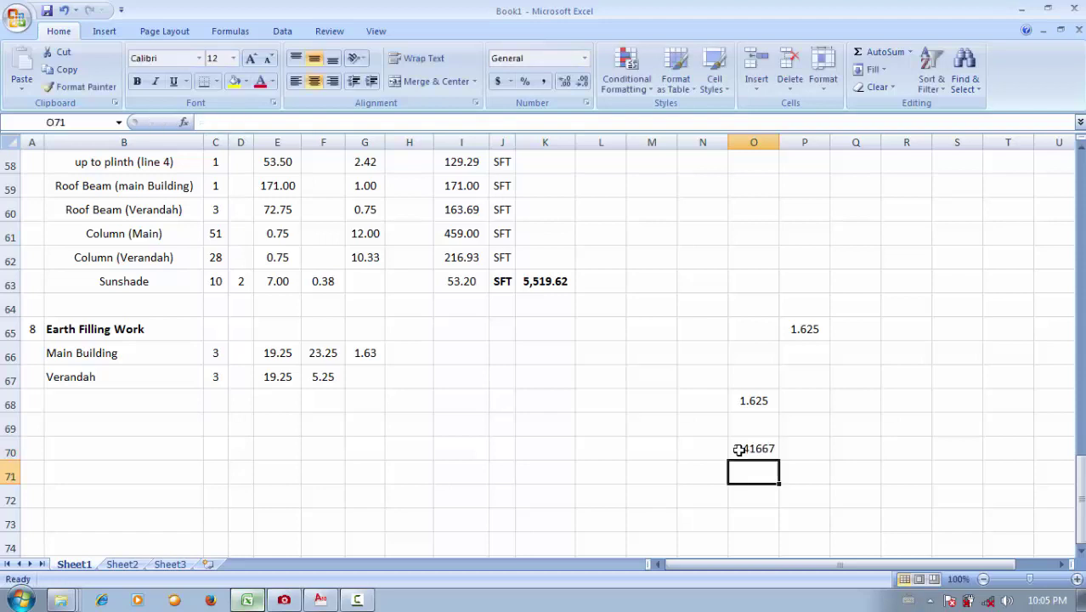
left_click(760, 450)
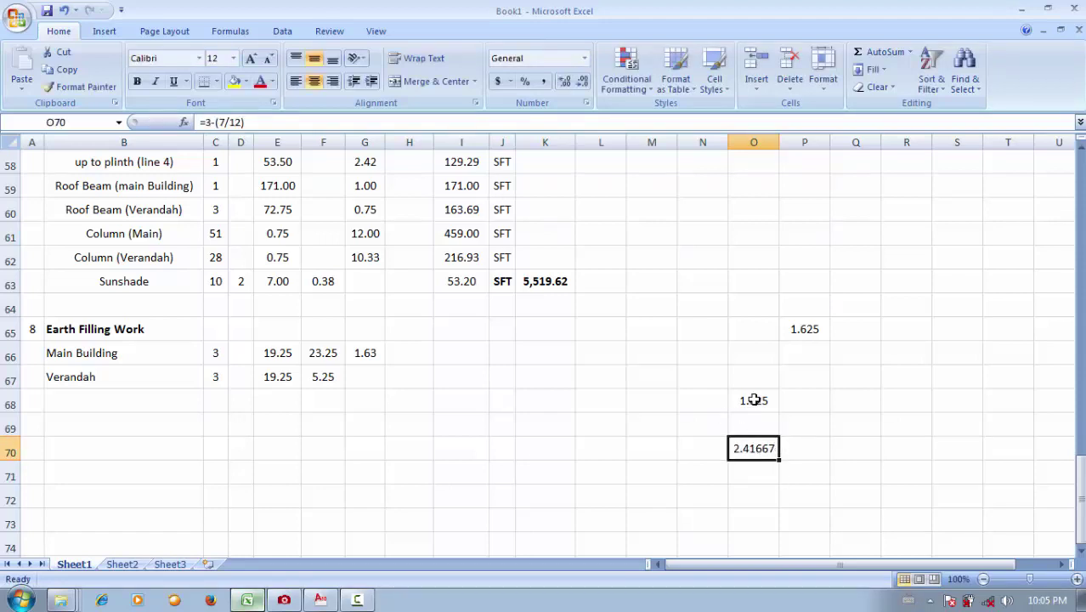
Calculate the verandah filling depth in P70 with =O70-(1+(4.5/12))
left_click(798, 451)
type("=")
left_click(741, 450)
left_click(392, 121)
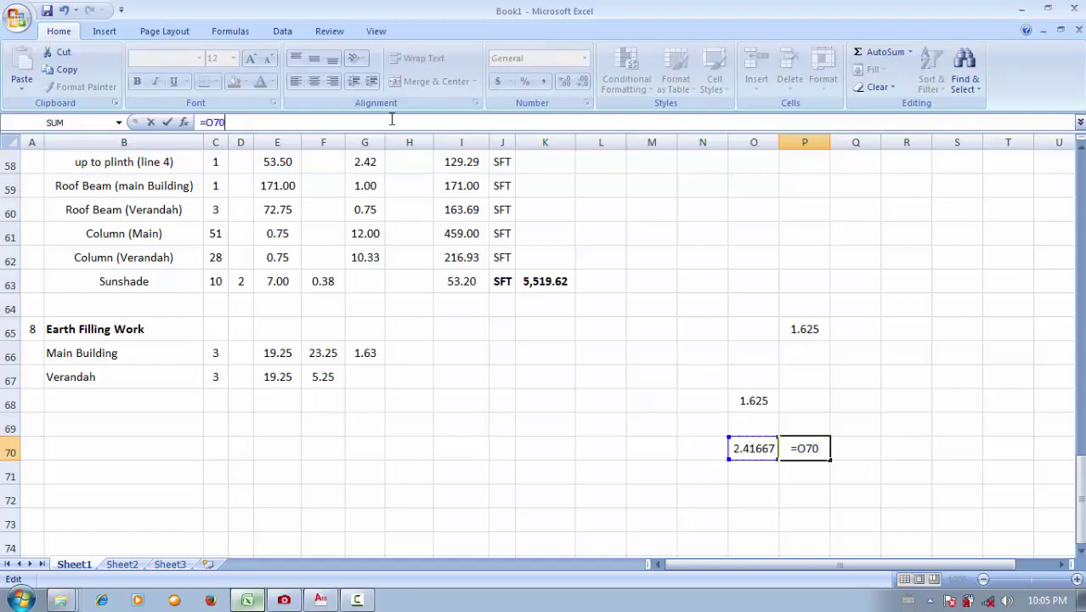
type("-(1+(")
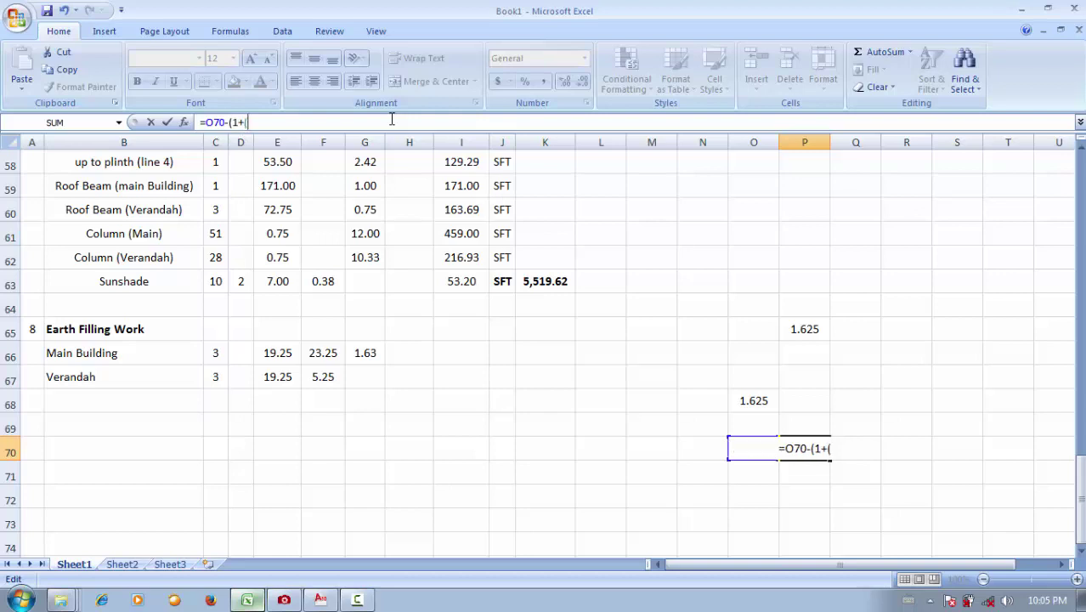
type("4.5/12))")
key("Return")
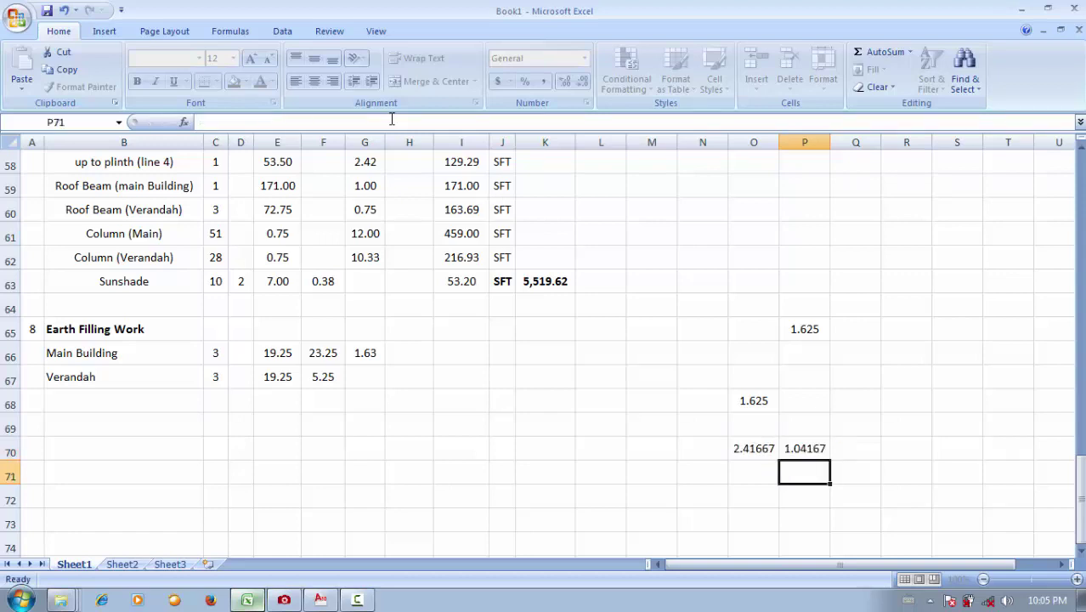
Enter 1.04 as the Verandah height in G67
left_click(812, 451)
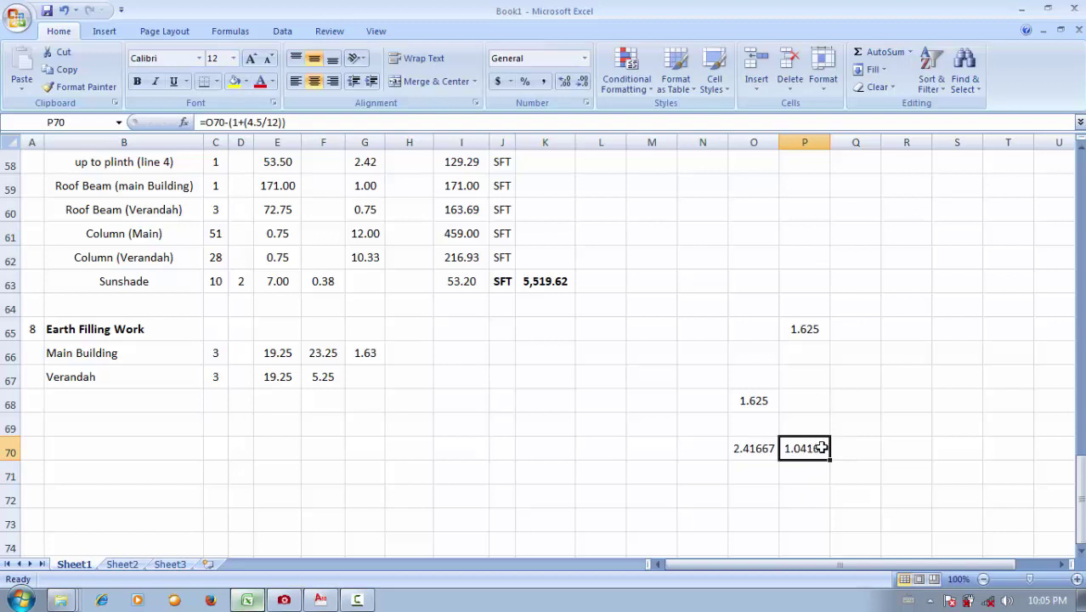
left_click(376, 372)
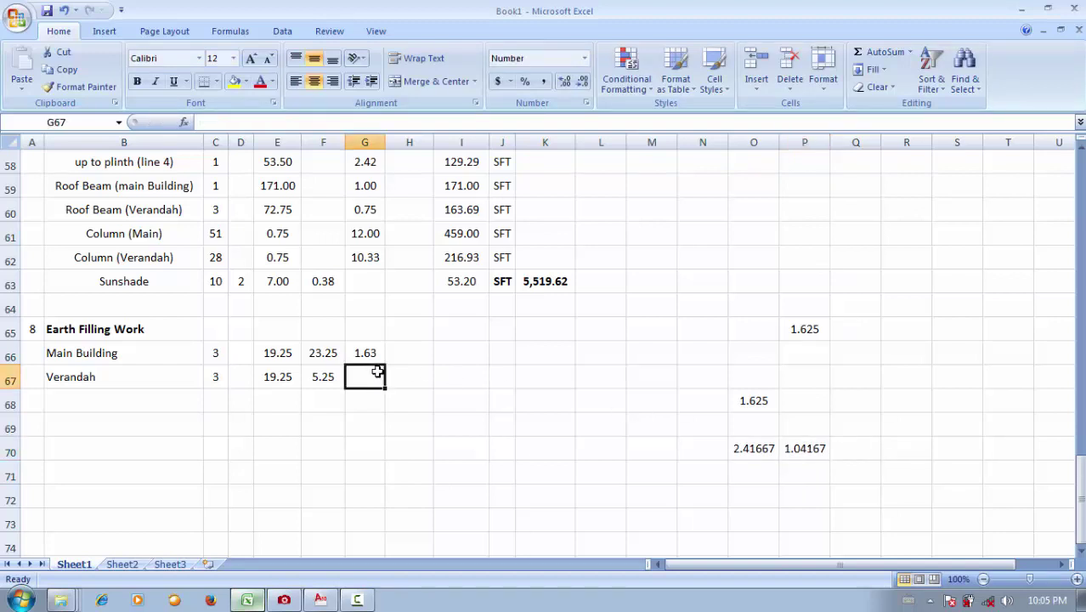
type("1.04")
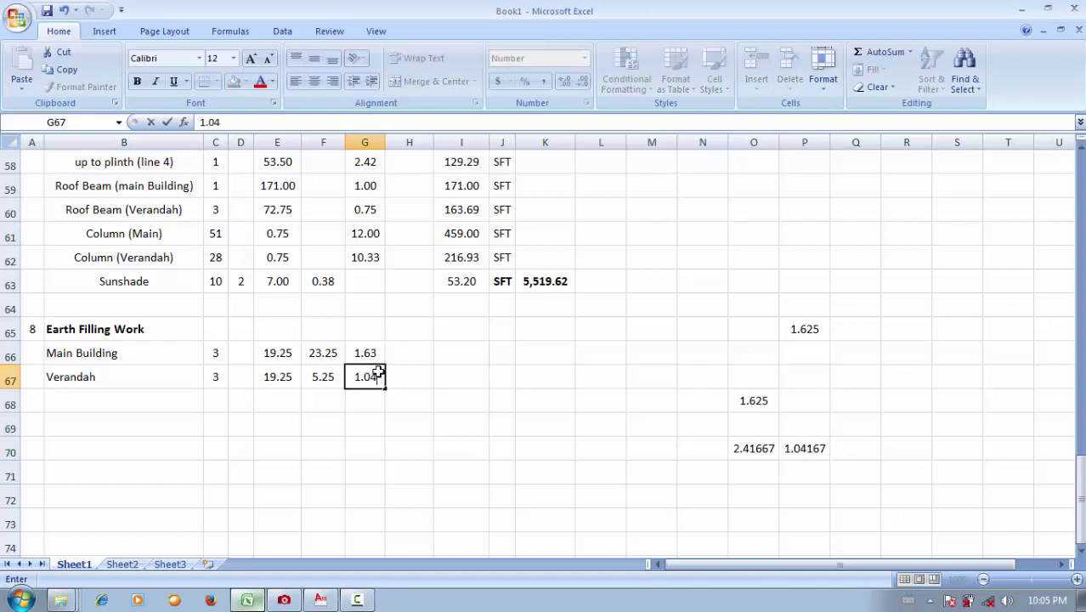
key("Return")
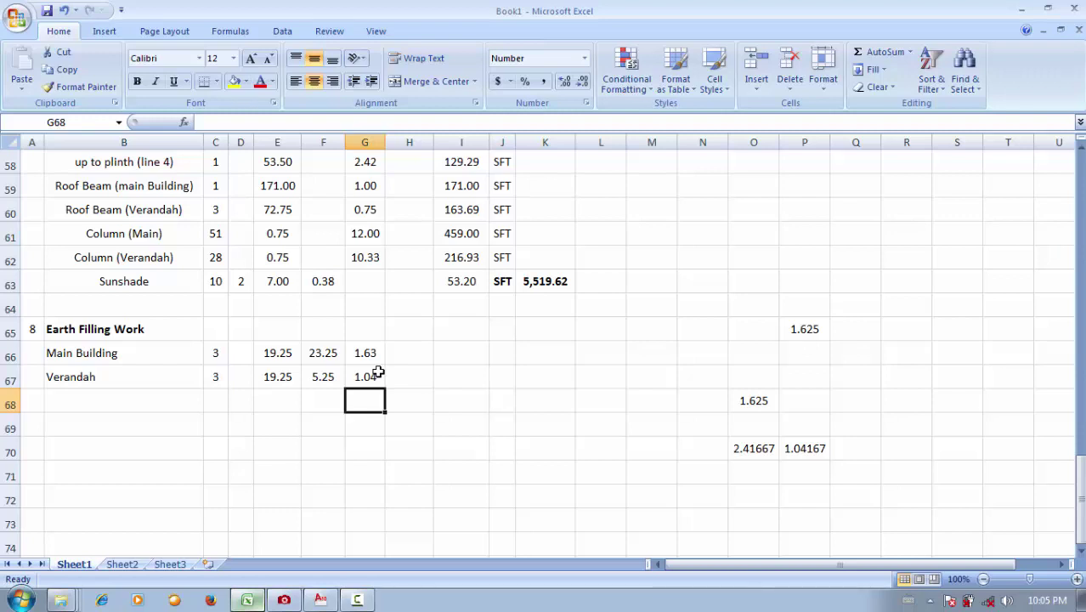
left_click(377, 373)
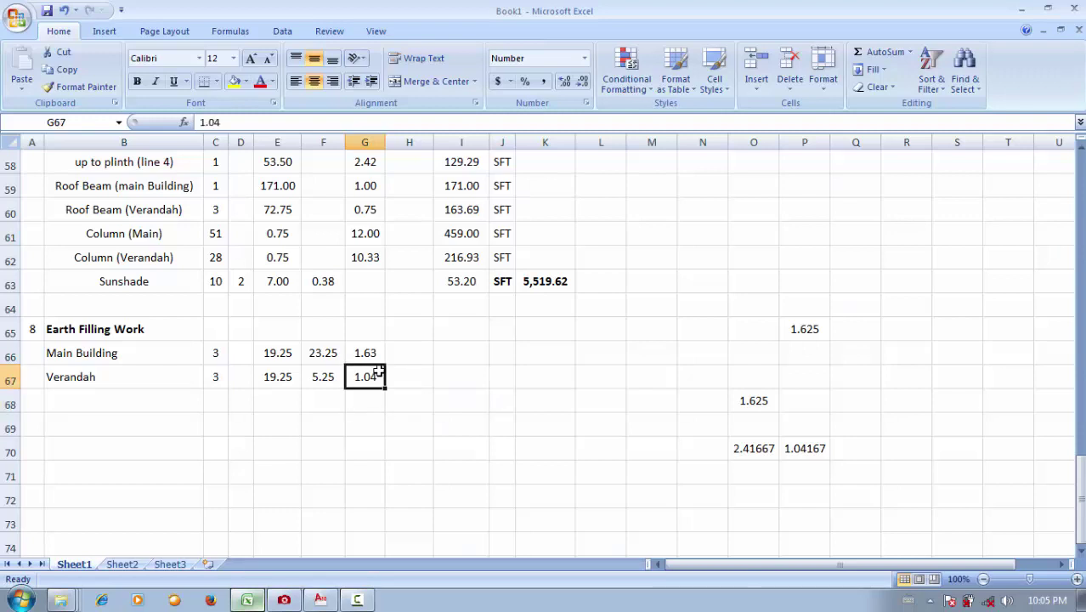
Check the height formula of the "up to plinth (line 4)" plastering row in G58
scroll(375, 367, "up", 5)
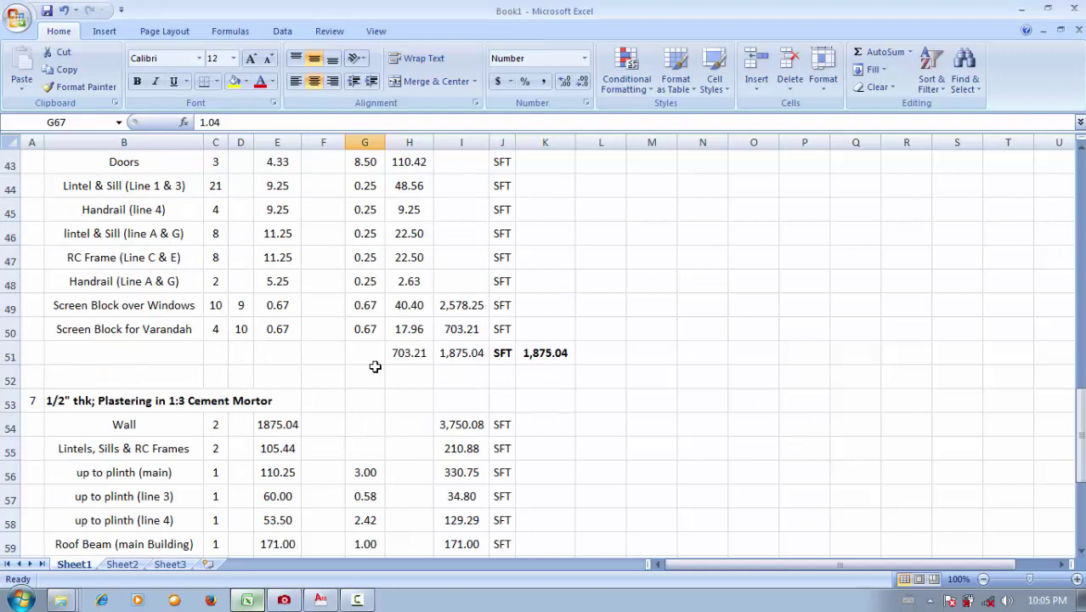
scroll(375, 366, "down", 3)
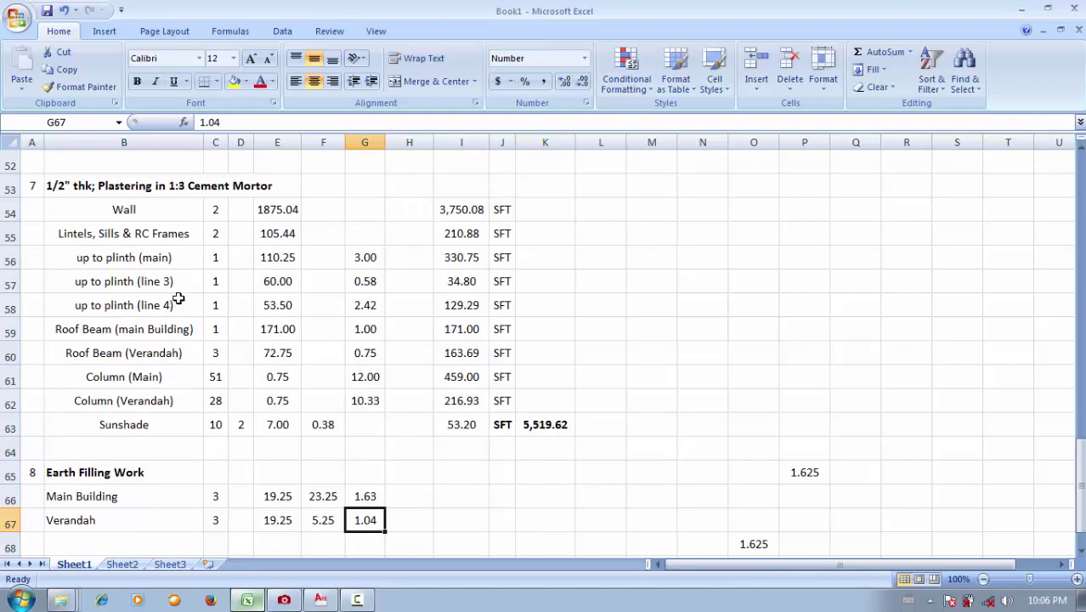
left_click(371, 307)
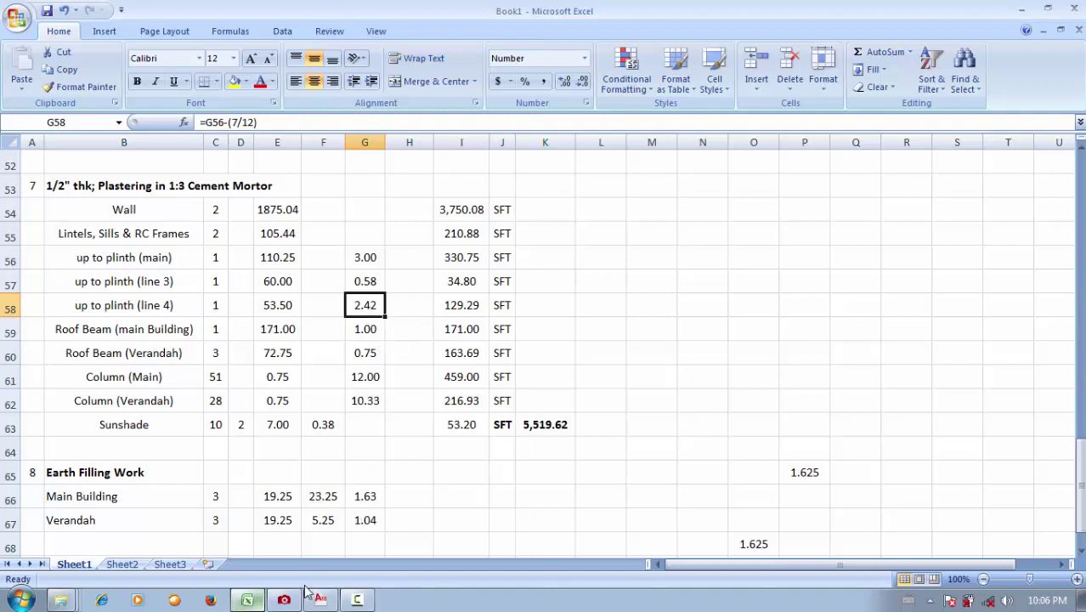
Switch to ACDSee, review the plinth beam plan and examine the verandah plinth in the side view on sheet IMG_20170219_0003
left_click(284, 602)
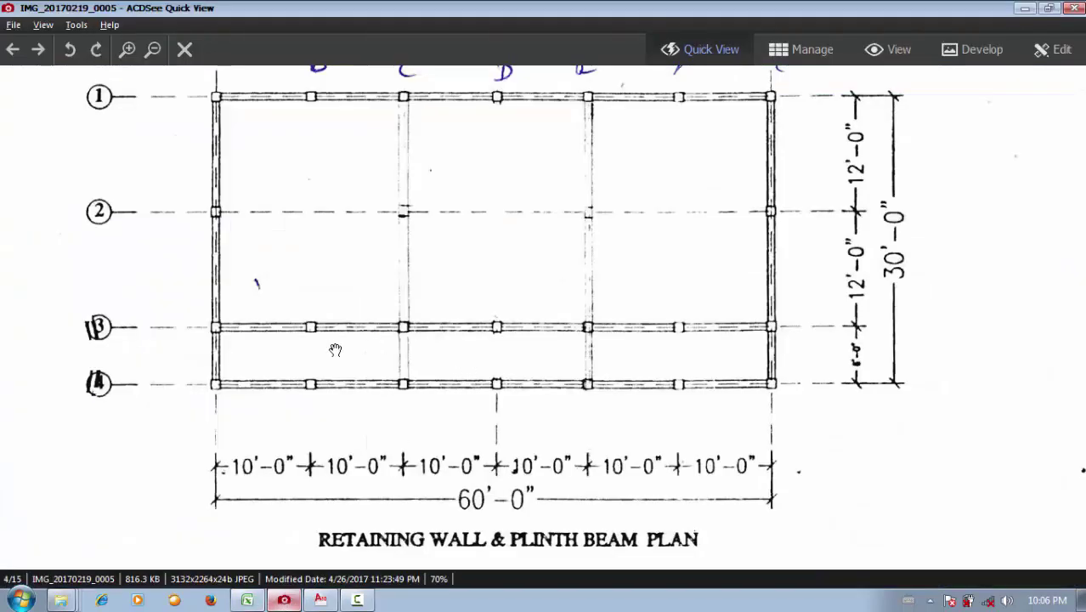
scroll(447, 208, "up", 3)
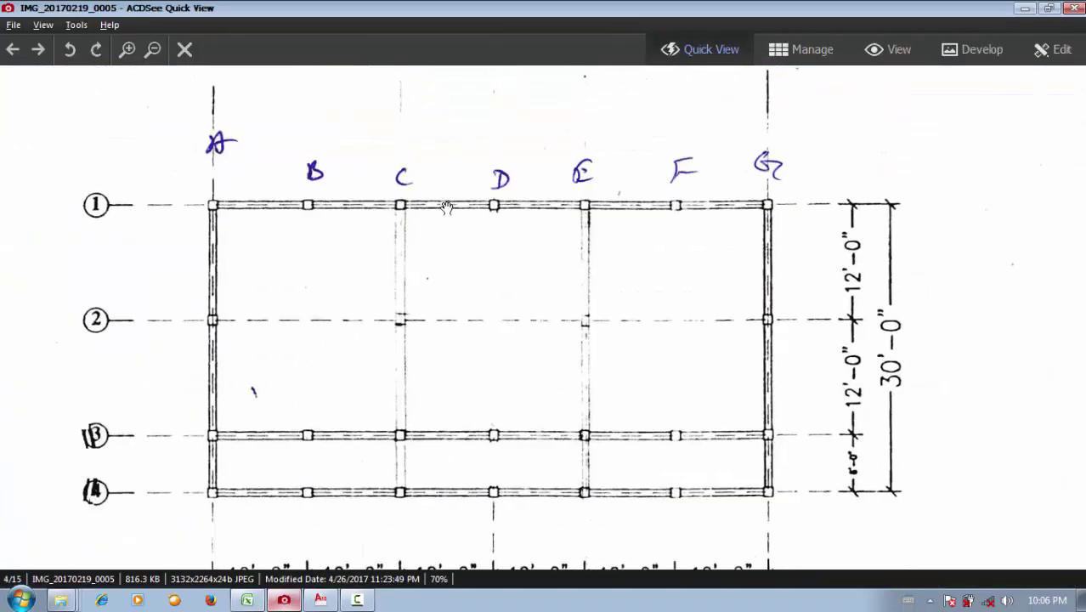
left_click(40, 51)
left_click(44, 53)
left_click(12, 49)
left_click(12, 49)
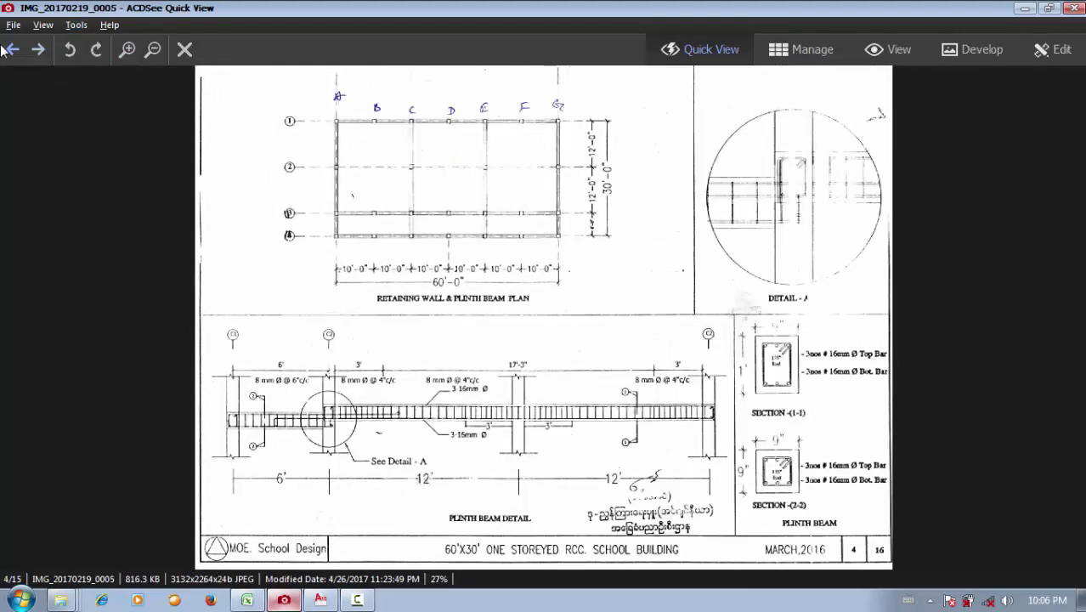
left_click(12, 49)
left_click(12, 49)
left_click(127, 49)
left_click_drag(594, 316, 487, 539)
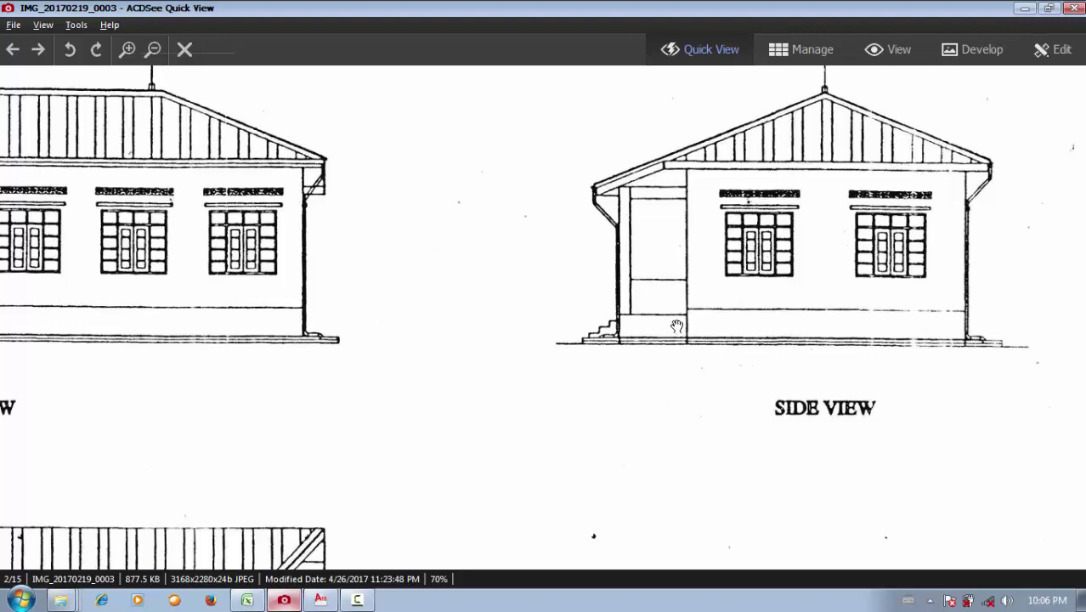
Switch back to Excel and start the Verandah height formula in G67 as =G58-(1
left_click(246, 600)
left_click(365, 520)
type("=")
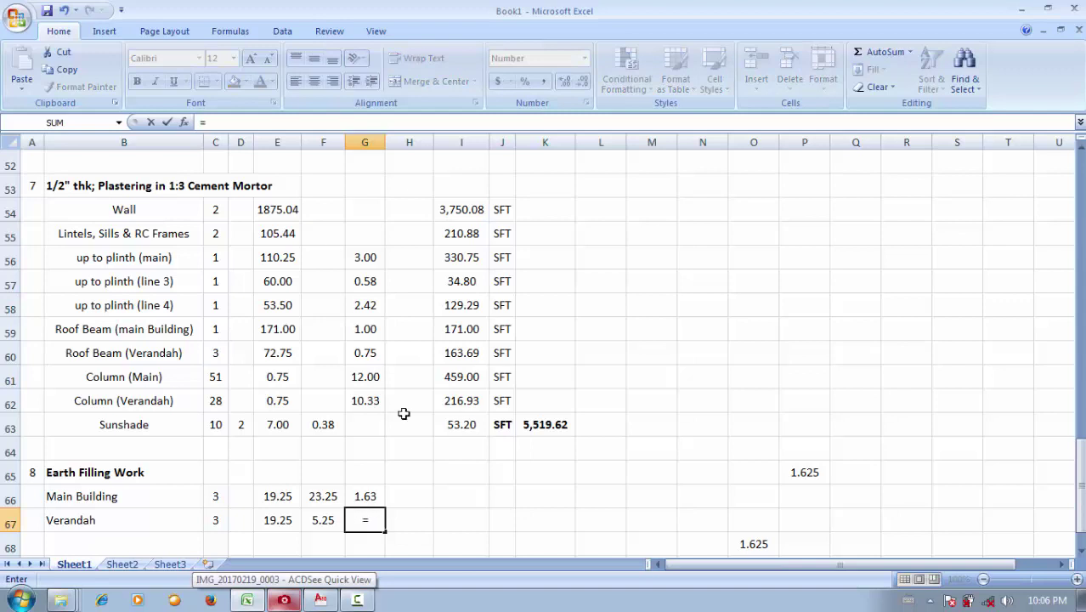
left_click(365, 306)
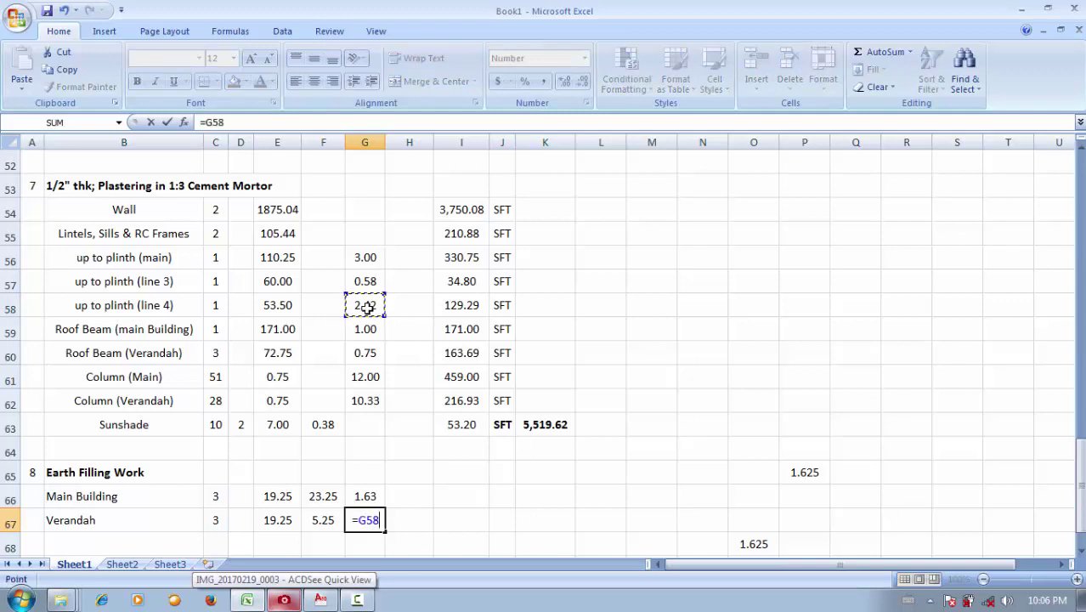
type("-(")
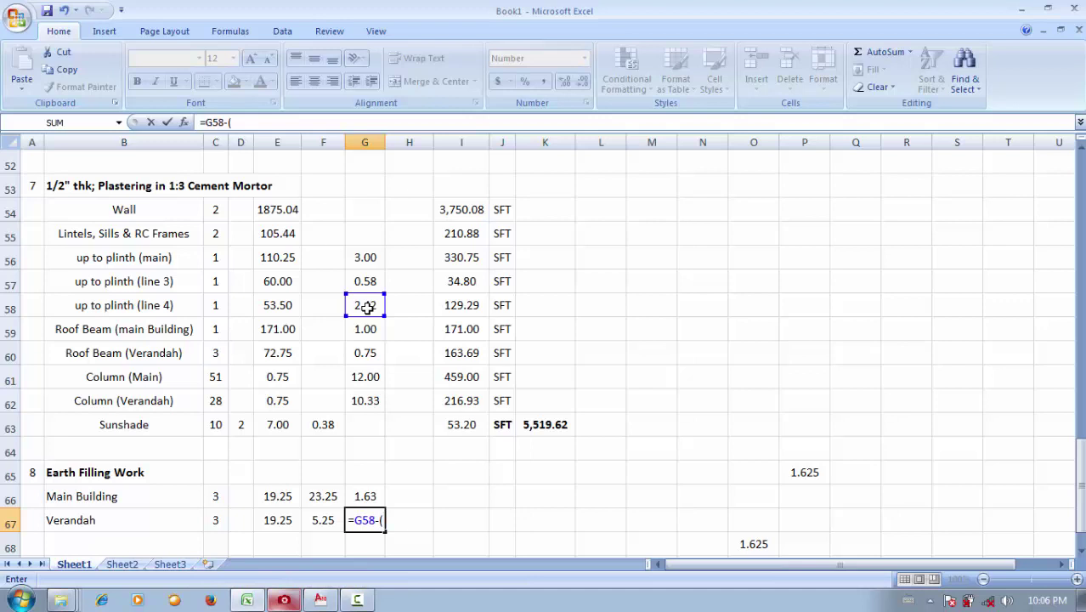
type("1")
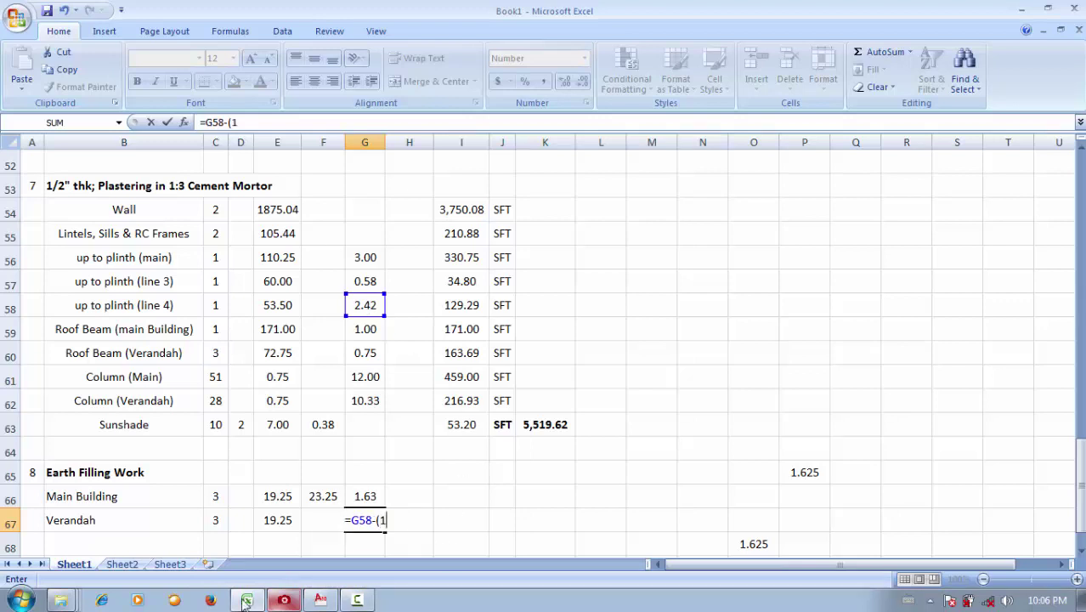
Open Calculator and work out 4.5/12 to convert the inches to feet
left_click(21, 600)
left_click(92, 417)
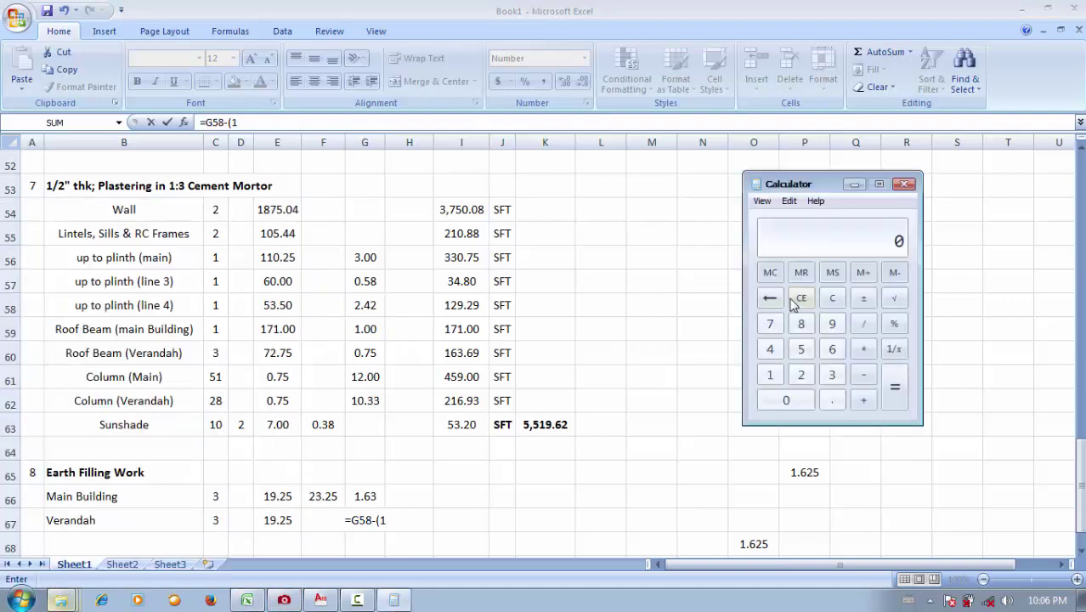
left_click(770, 349)
left_click(833, 399)
left_click(801, 349)
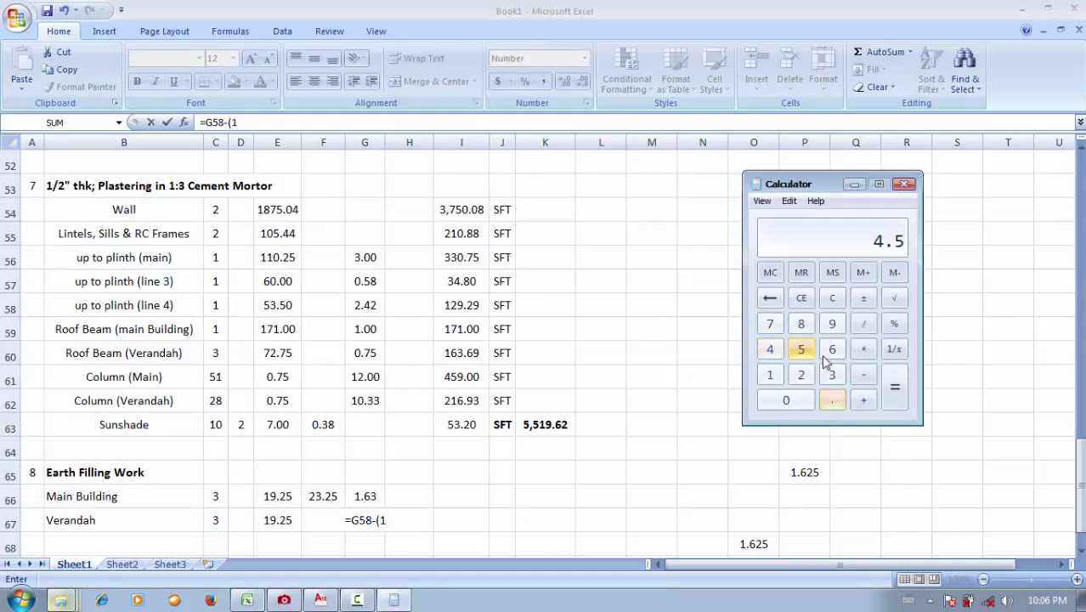
left_click(863, 324)
left_click(770, 375)
left_click(801, 374)
left_click(894, 388)
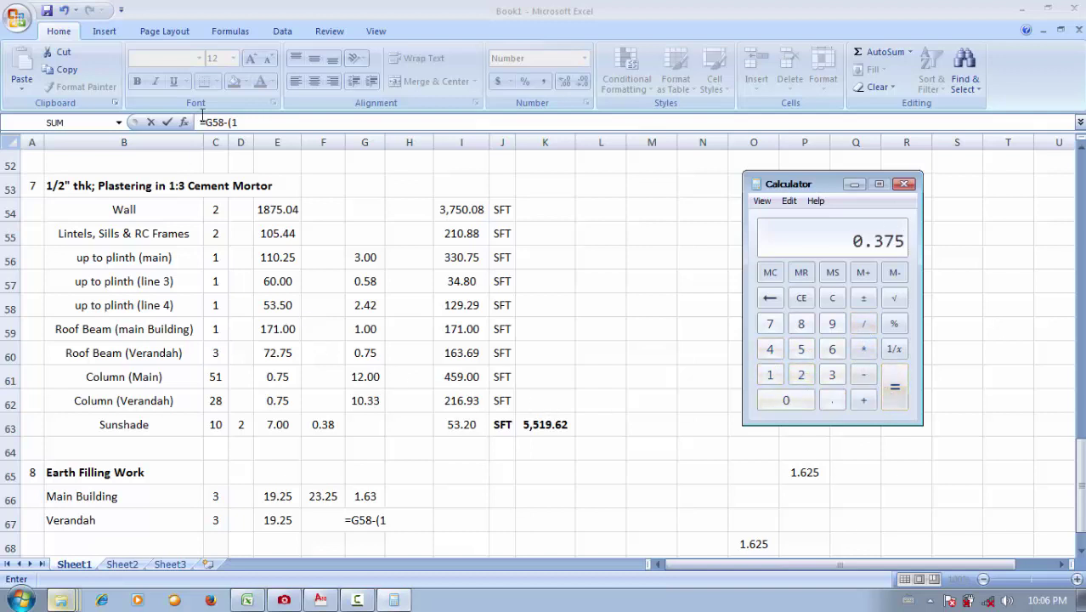
Return to Excel and complete the Verandah height formula in G67 as =G58-(1.38)
left_click(280, 122)
type(".38)")
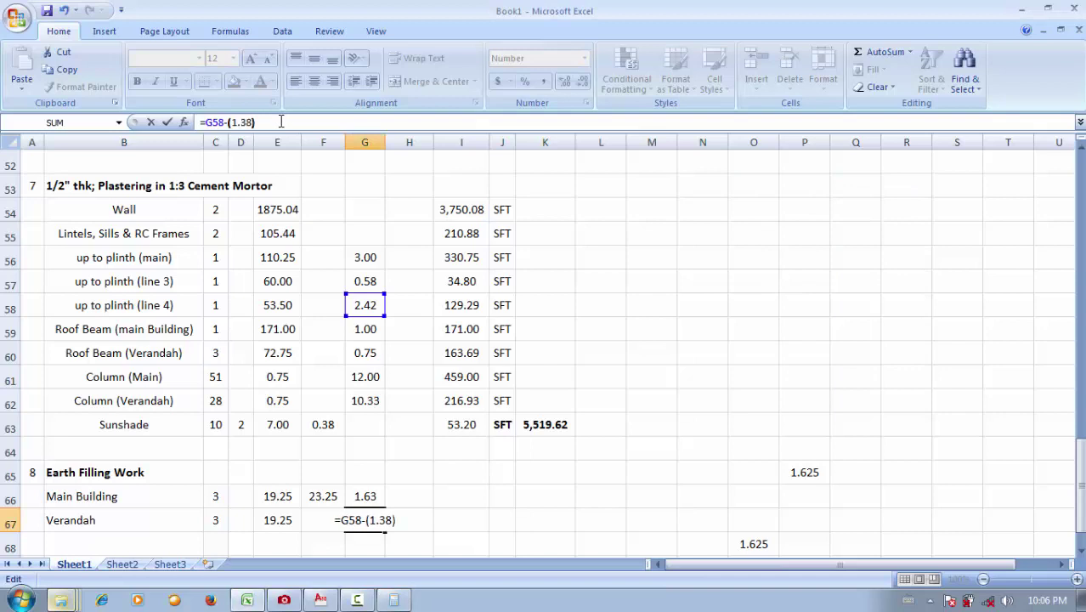
key("Return")
left_click(372, 520)
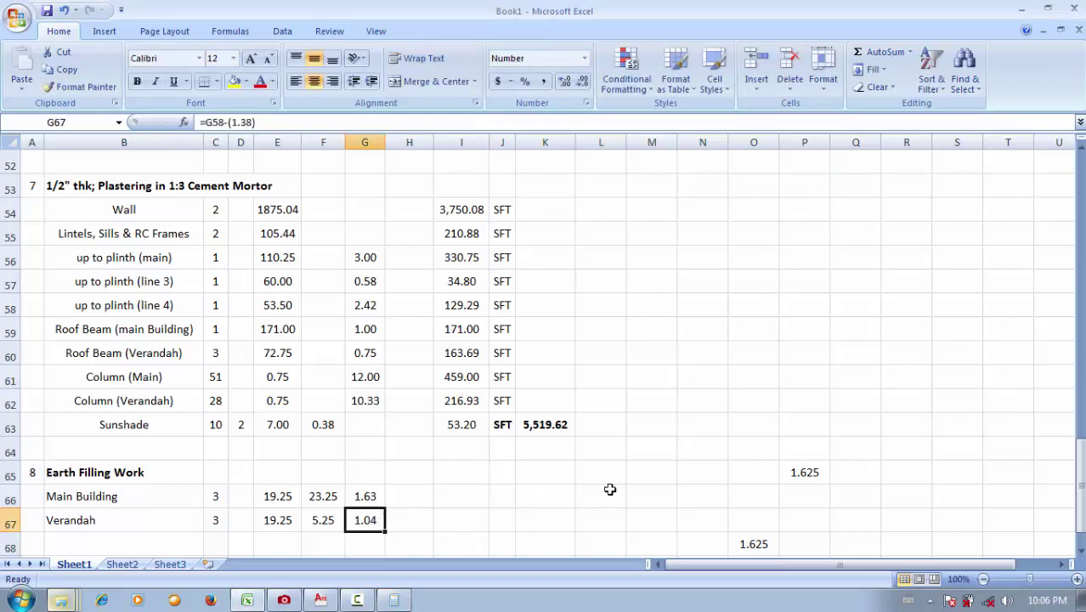
Check the Verandah filling height against the side calculation in P70
scroll(538, 507, "down", 2)
left_click(798, 448)
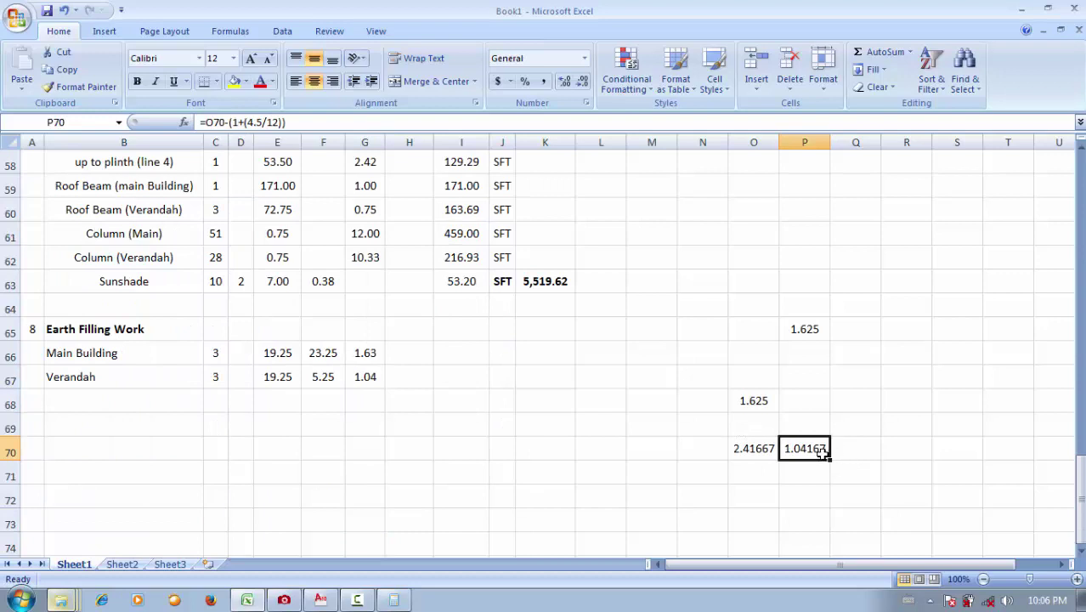
left_click(405, 372)
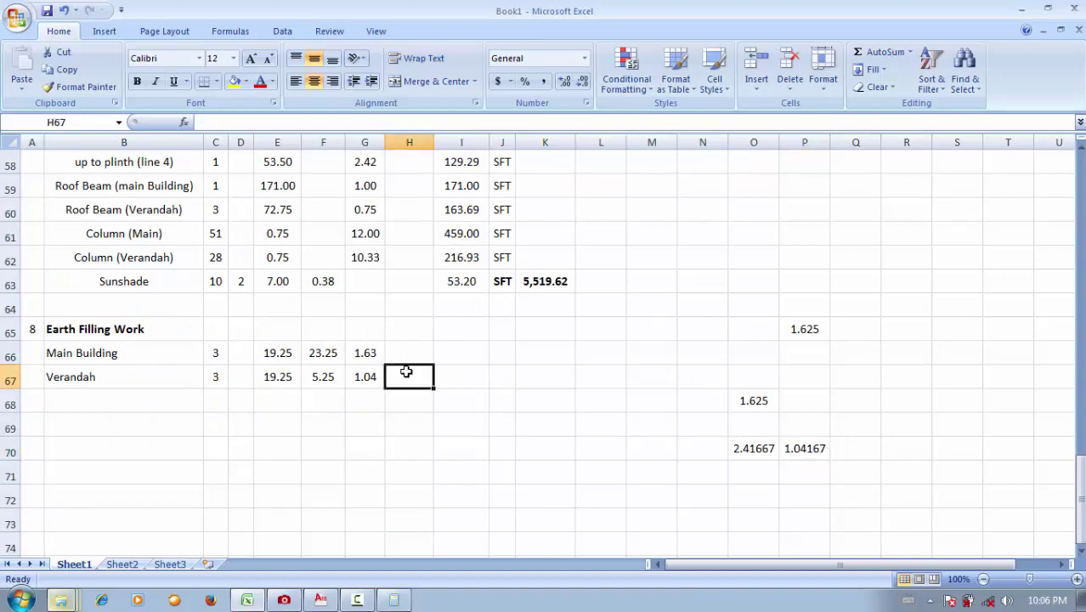
Calculate the Main Building filling quantity in I66 with =C66*E66*F66*G66 and copy the formula down to the Verandah row
left_click(466, 353)
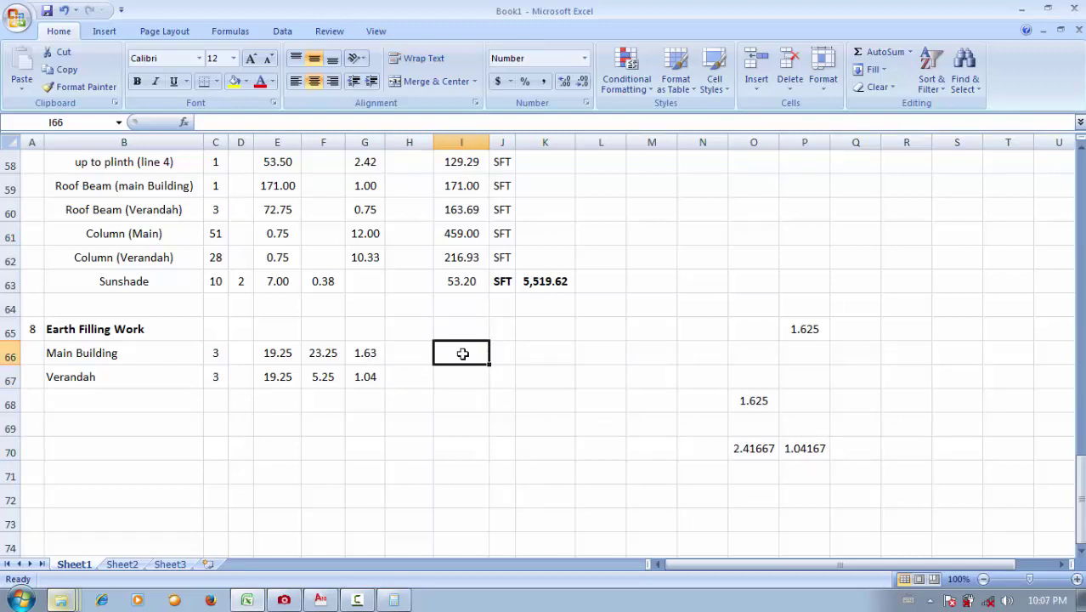
type("=")
left_click(215, 350)
type("*")
left_click(283, 352)
type("*")
left_click(335, 352)
type("*")
left_click(359, 352)
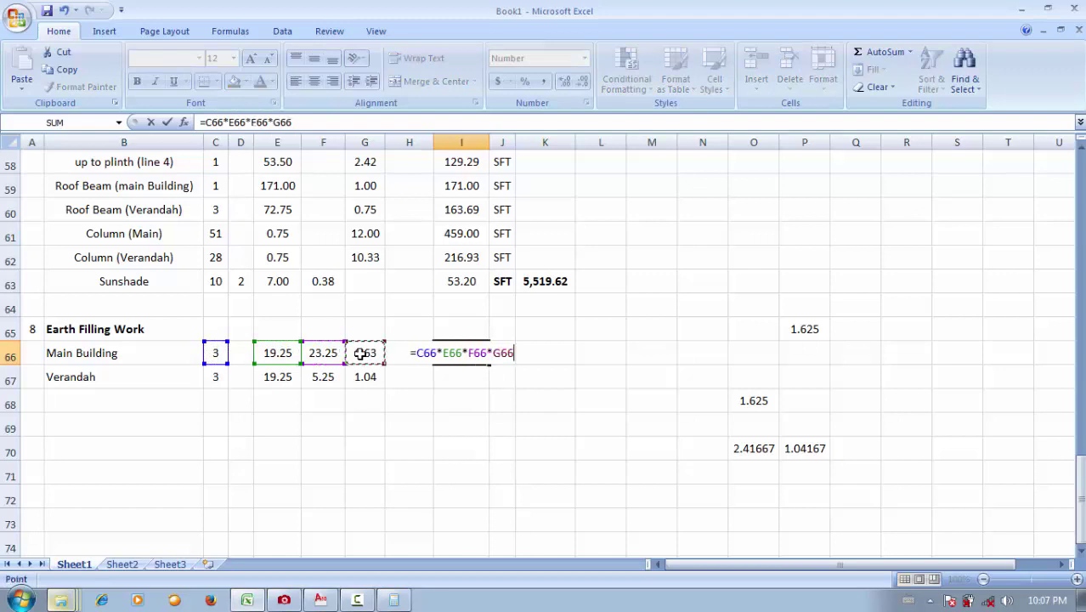
key("Return")
left_click(463, 353)
left_click_drag(489, 364, 485, 382)
Enter CFT as the Main Building unit in J66 and copy it down to J67
left_click(508, 350)
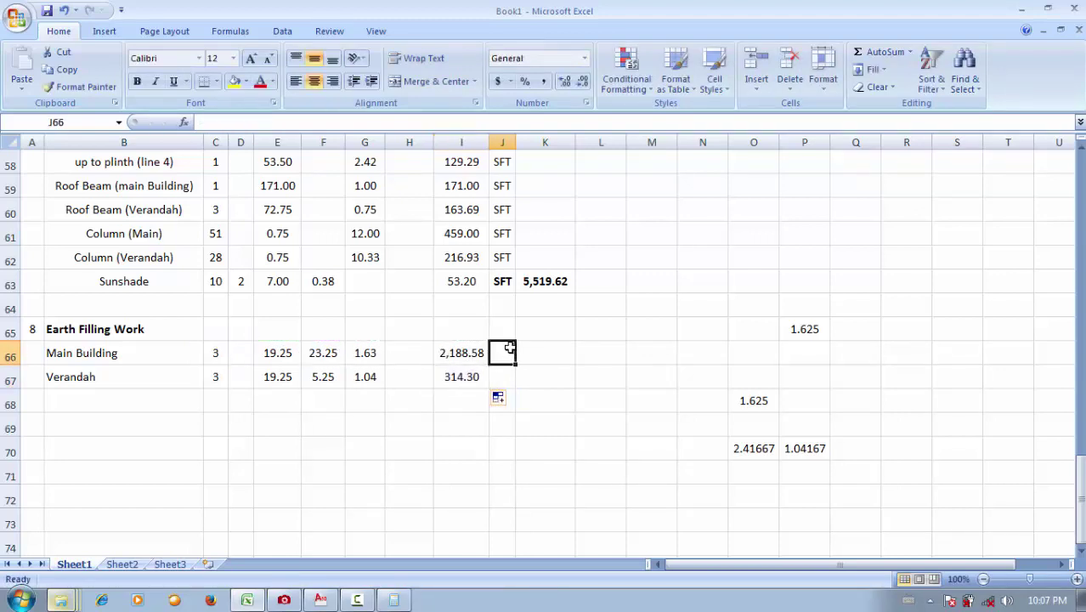
type("F")
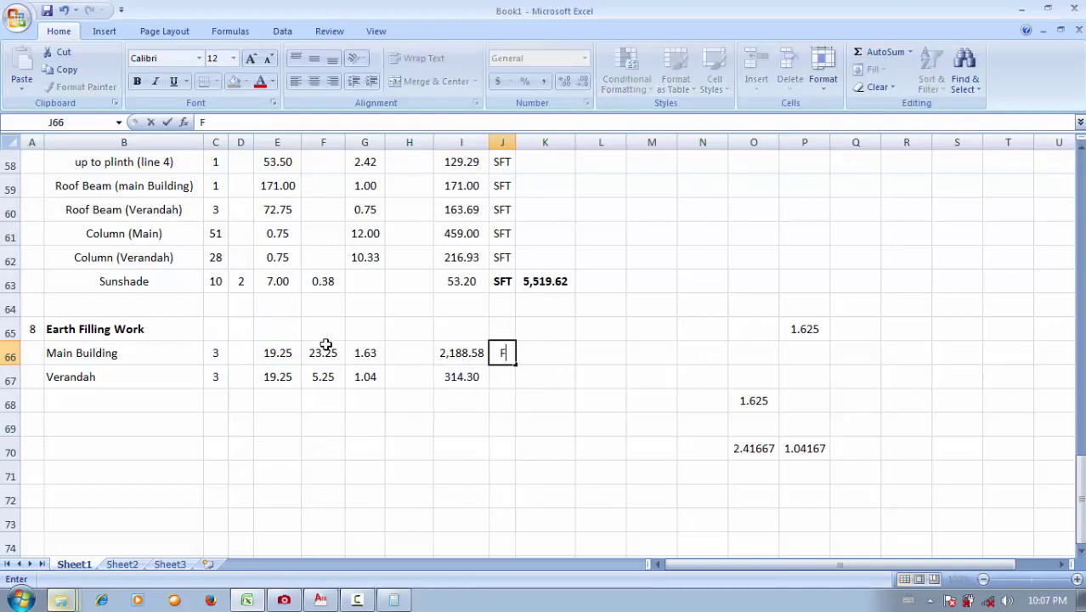
type("FT")
key("Return")
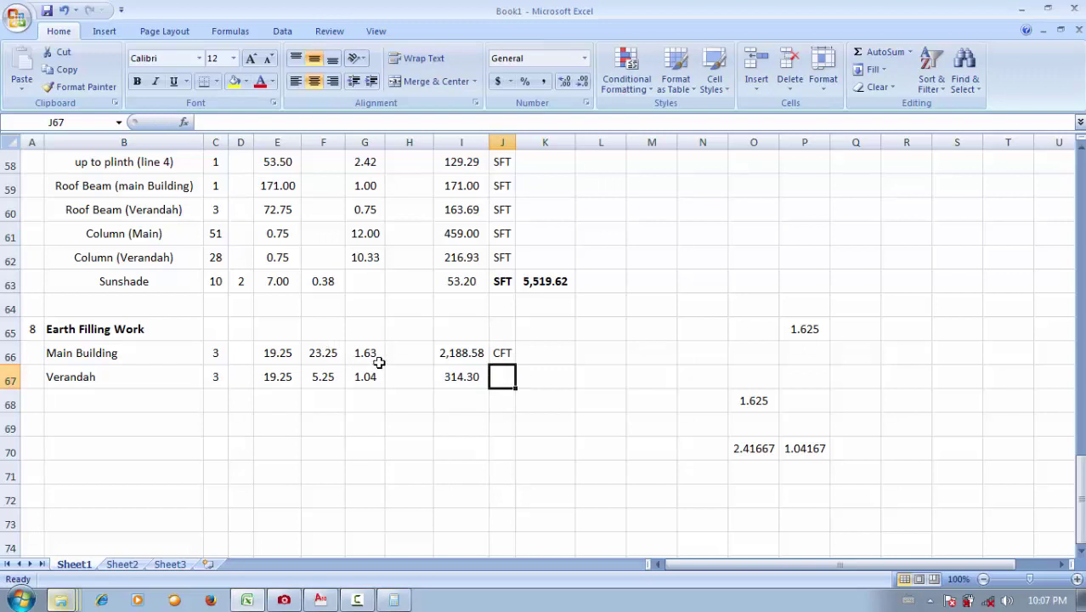
left_click(497, 352)
mouse_move(515, 365)
left_mouse_down()
mouse_move(516, 383)
mouse_move(529, 373)
left_mouse_up()
Total the earth filling quantities in K67 with =I66+I67
left_click(528, 372)
type("=")
left_click(429, 351)
left_click(464, 357)
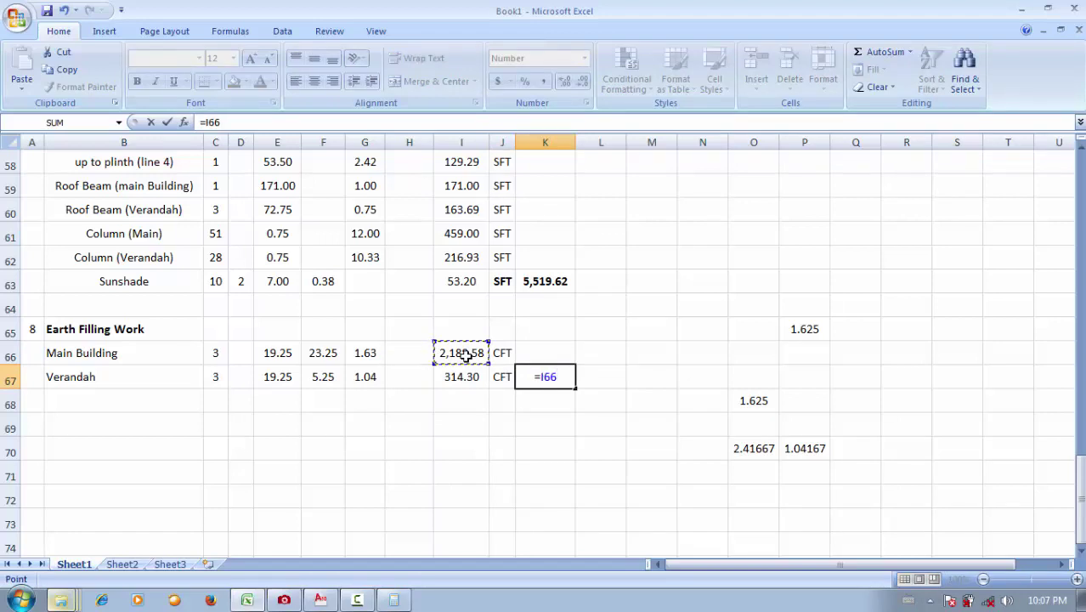
type("+")
left_click(481, 376)
key("Return")
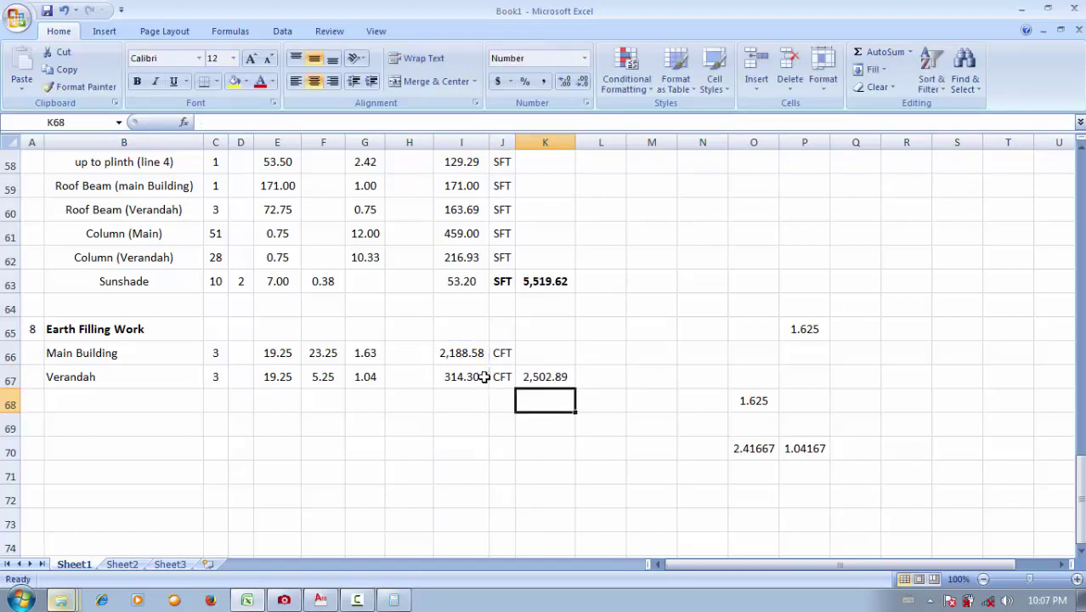
Select the earth filling unit and total in J67:K67 for bold formatting
left_click_drag(560, 377, 502, 376)
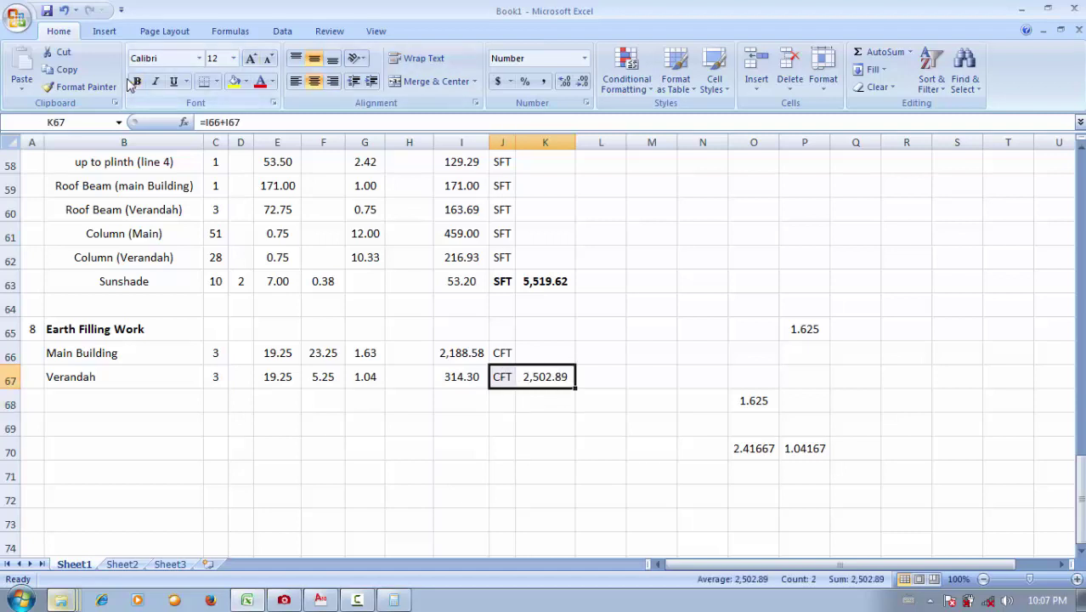